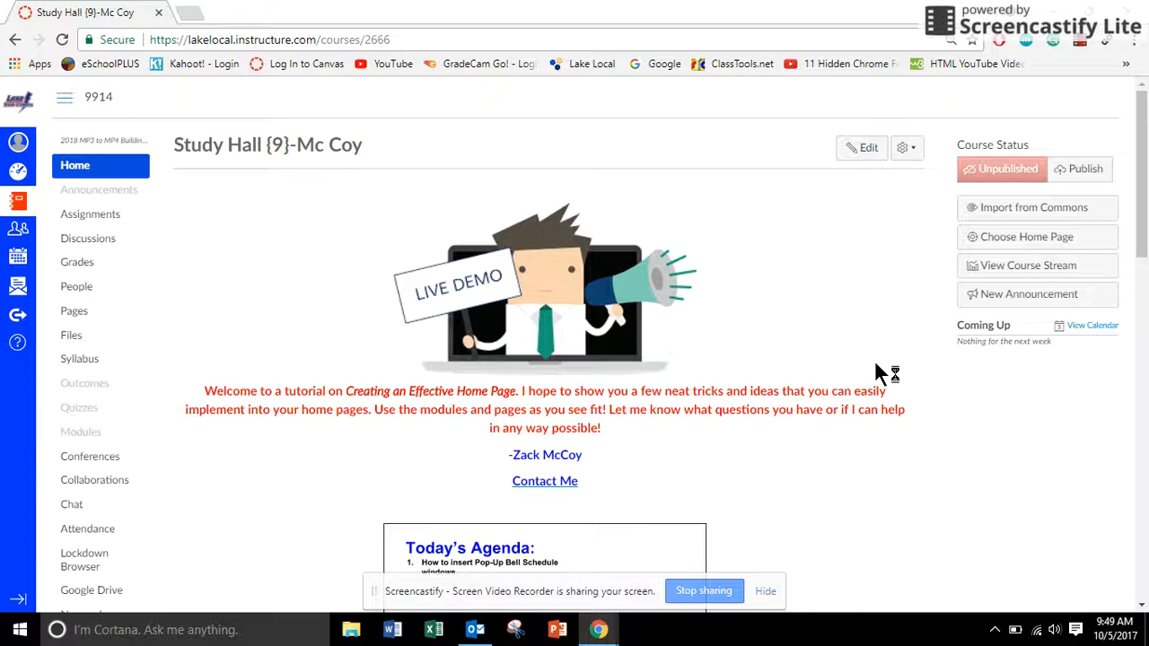
Open the Bell Schedules Pop-Up Windows page from the course home page
{"action": "scroll", "coordinate": [874, 360], "scroll_direction": "down", "scroll_amount": 12}
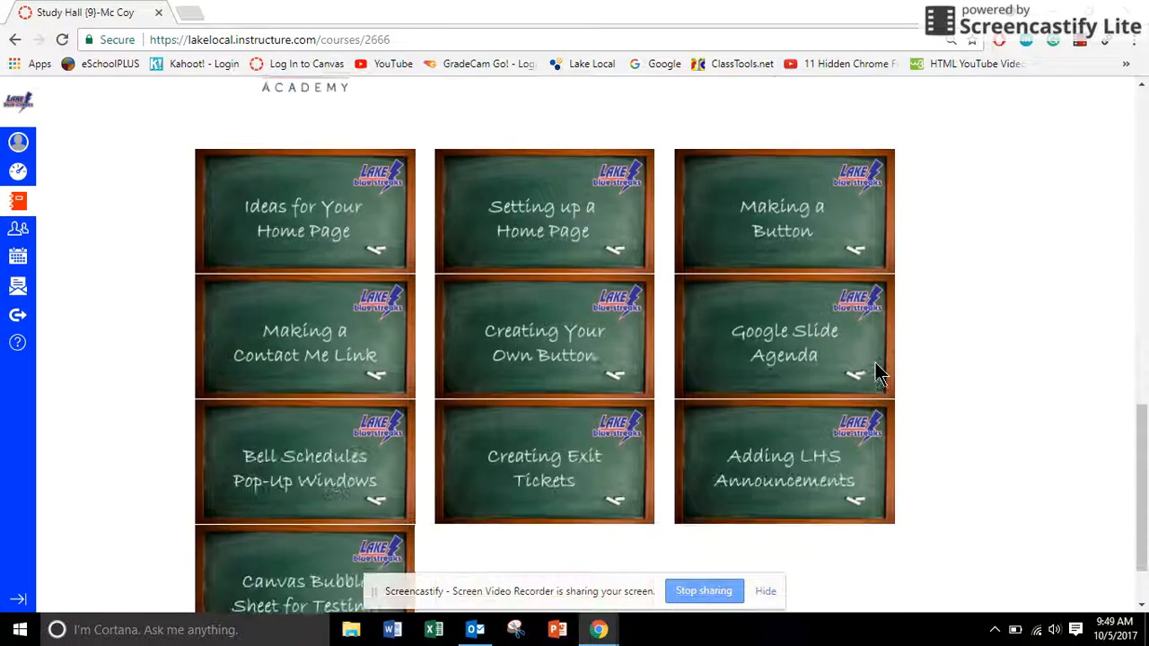
{"action": "scroll", "coordinate": [875, 368], "scroll_direction": "down", "scroll_amount": 1}
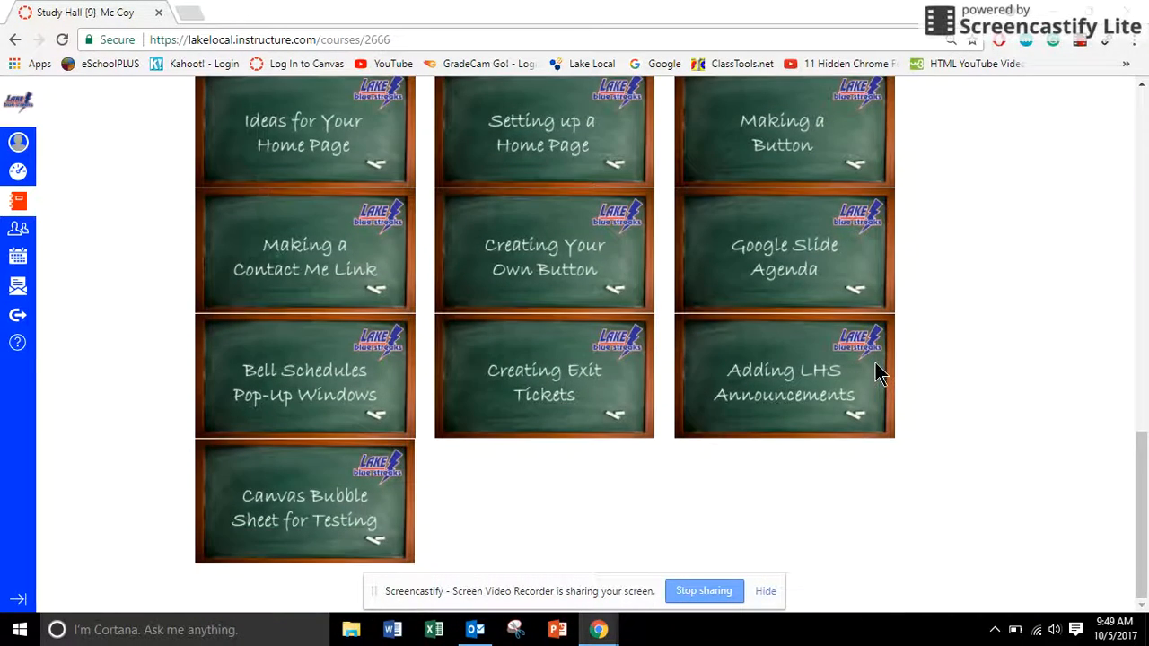
{"action": "left_click", "coordinate": [290, 380]}
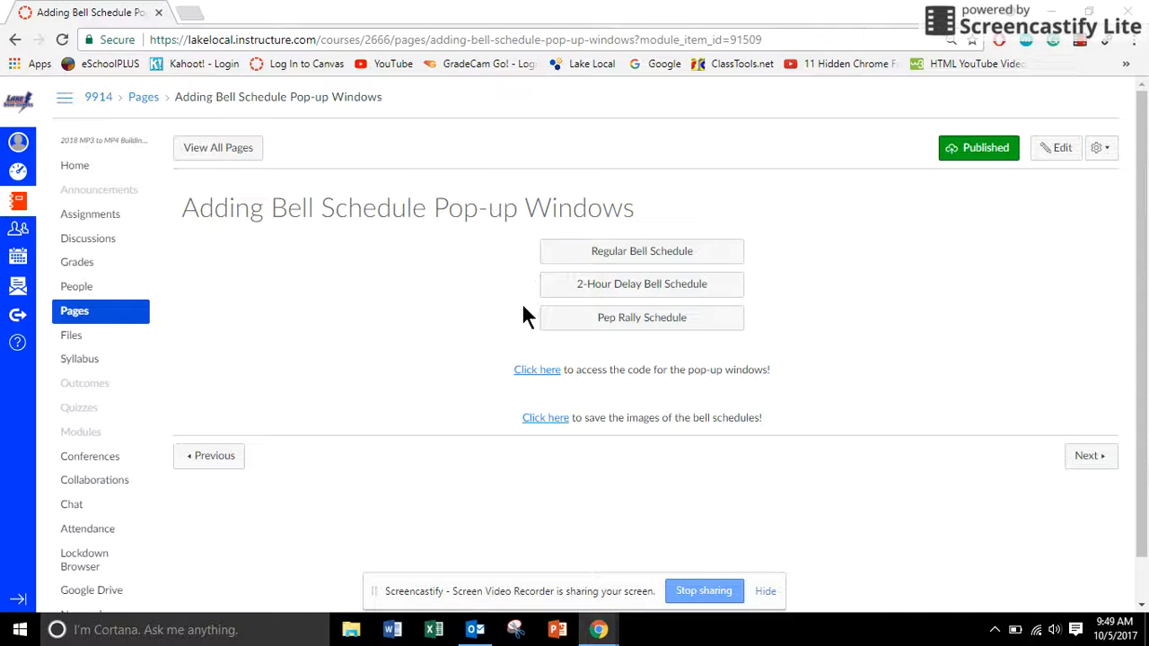
Preview the Regular Bell Schedule pop-up, enlarge it to show the whole timetable, and close it
{"action": "left_click", "coordinate": [653, 259]}
{"action": "scroll", "coordinate": [680, 536], "scroll_direction": "down", "scroll_amount": 1}
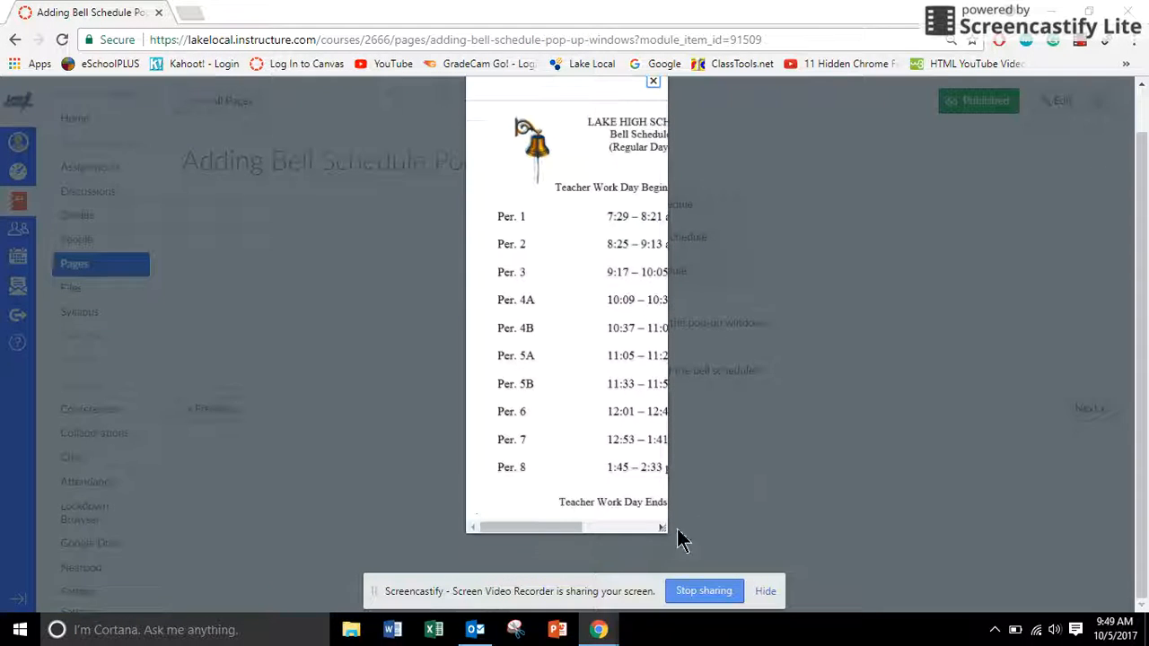
{"action": "left_click_drag", "start_coordinate": [664, 527], "coordinate": [801, 532]}
{"action": "scroll", "coordinate": [889, 503], "scroll_direction": "up", "scroll_amount": 1}
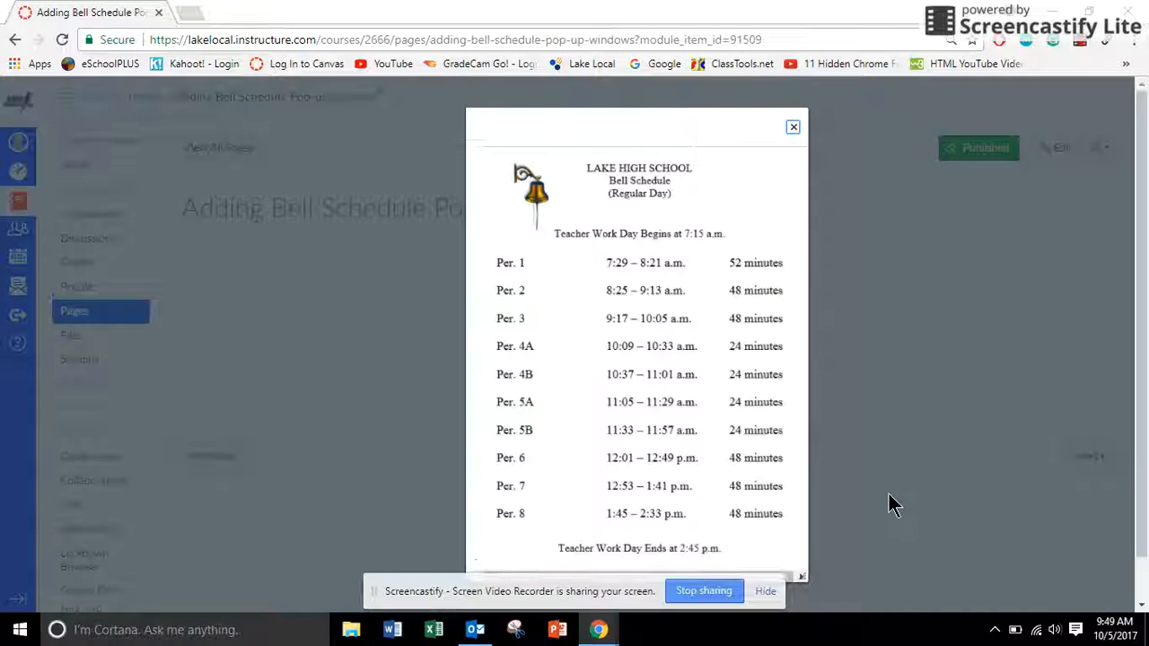
{"action": "left_click", "coordinate": [792, 131]}
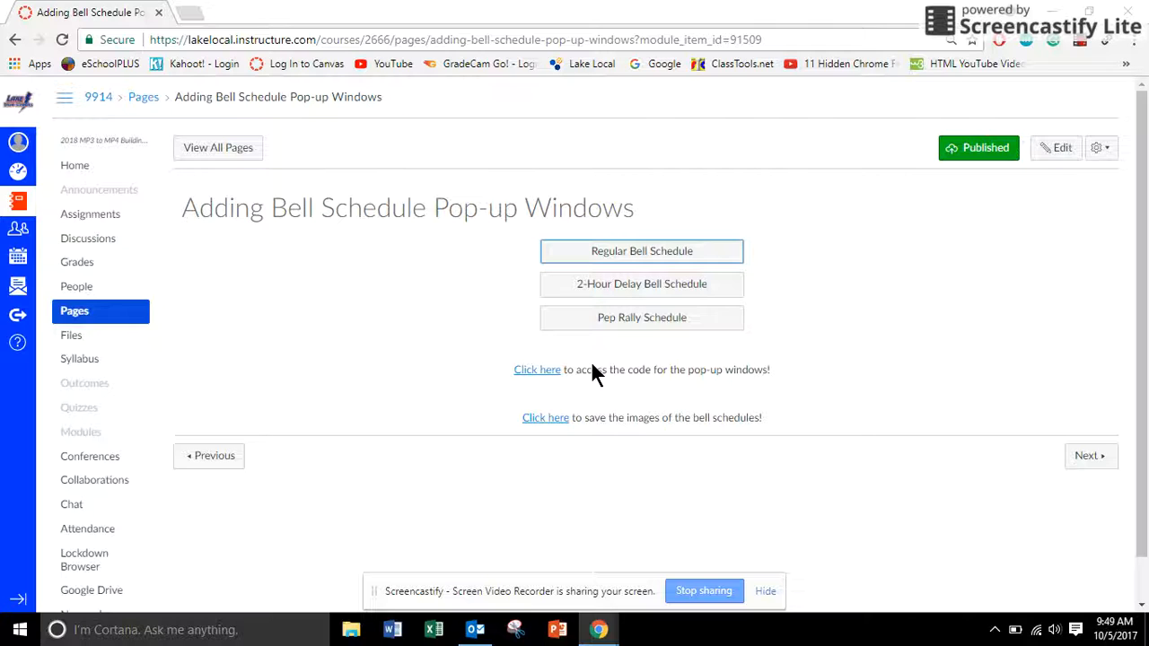
Preview the 2-Hour Delay and Pep Rally schedule pop-ups, enlarging each to show its full timetable before closing it
{"action": "left_click", "coordinate": [646, 292]}
{"action": "left_click_drag", "start_coordinate": [662, 521], "coordinate": [790, 528]}
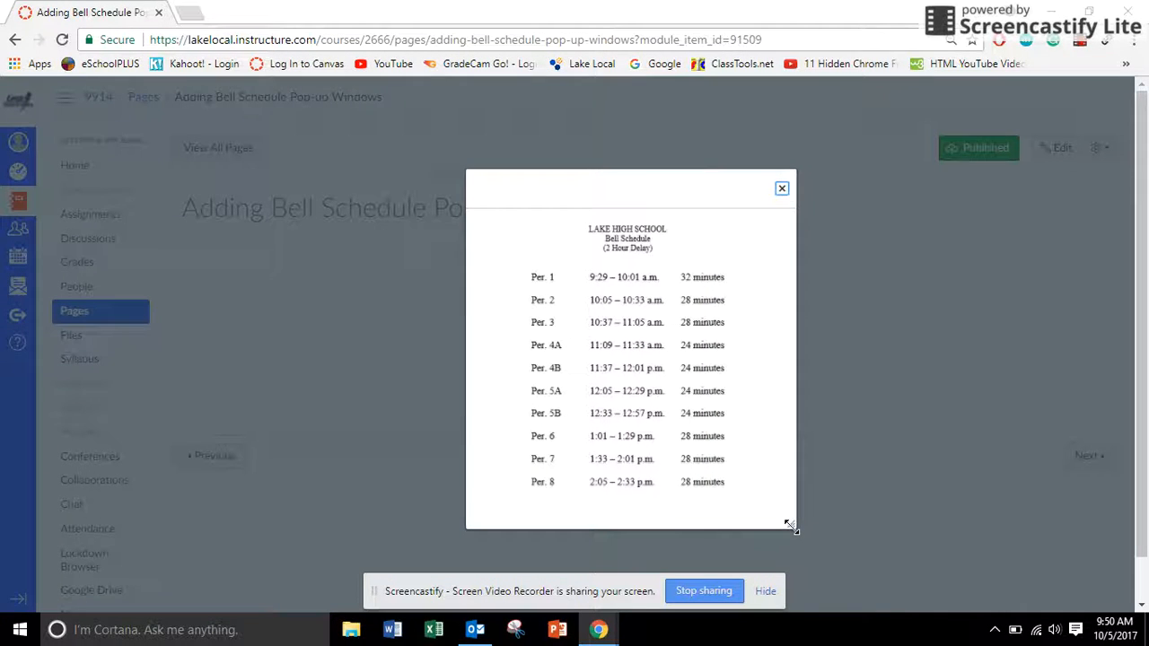
{"action": "left_click", "coordinate": [783, 192]}
{"action": "left_click", "coordinate": [643, 321]}
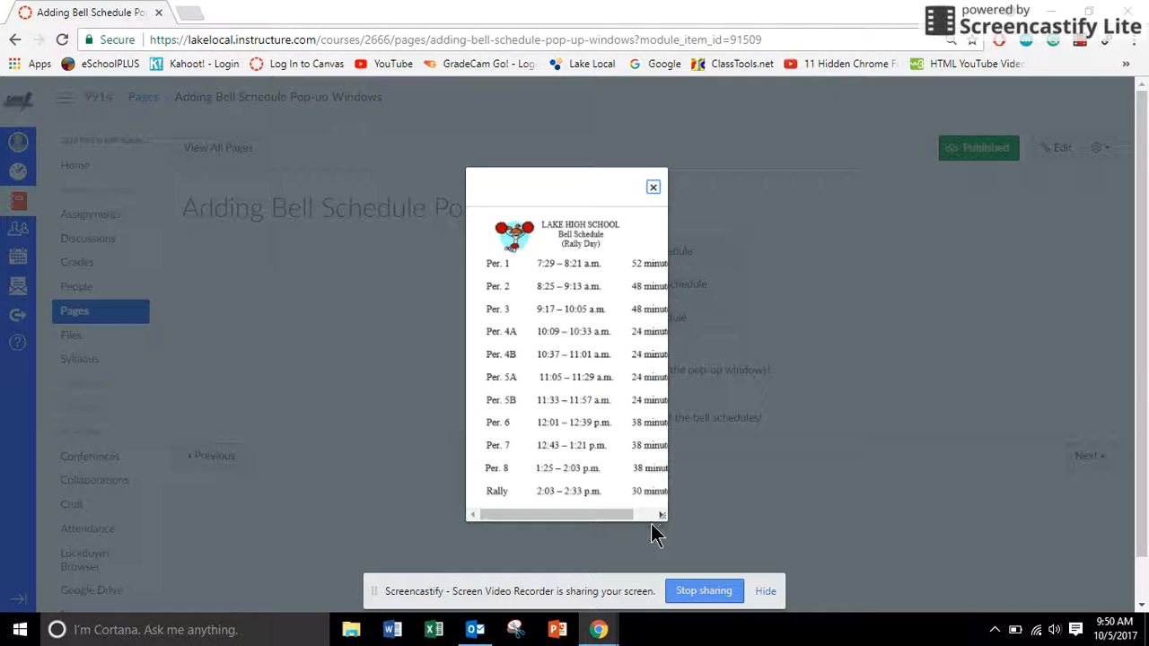
{"action": "left_click_drag", "start_coordinate": [661, 513], "coordinate": [715, 533]}
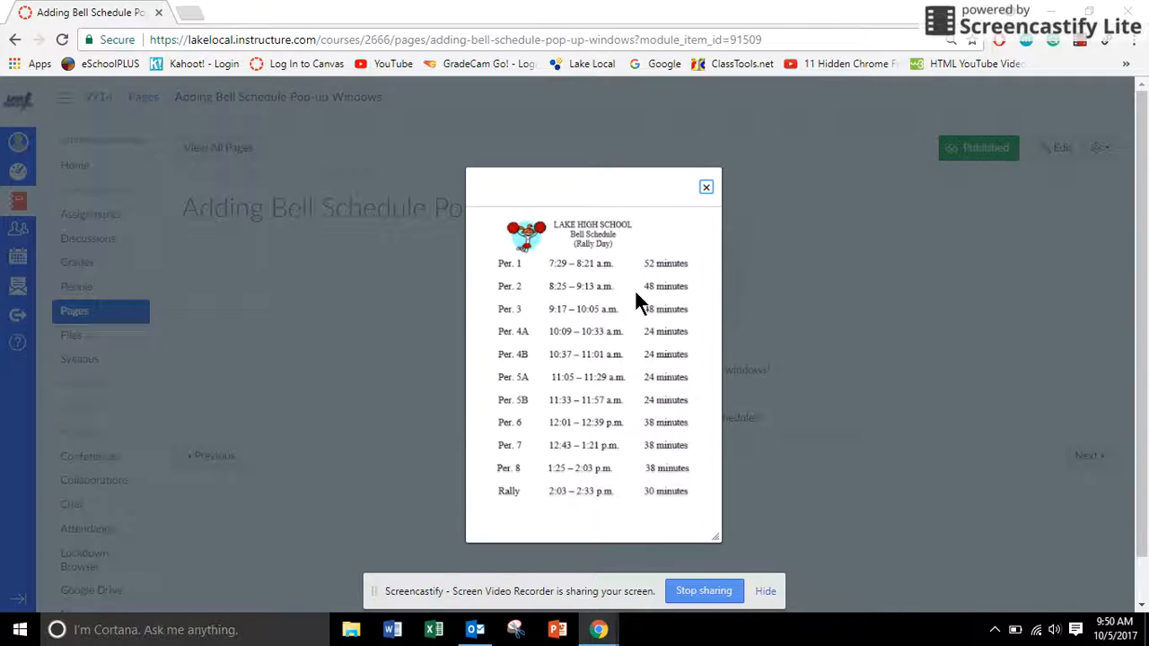
{"action": "left_click", "coordinate": [707, 187]}
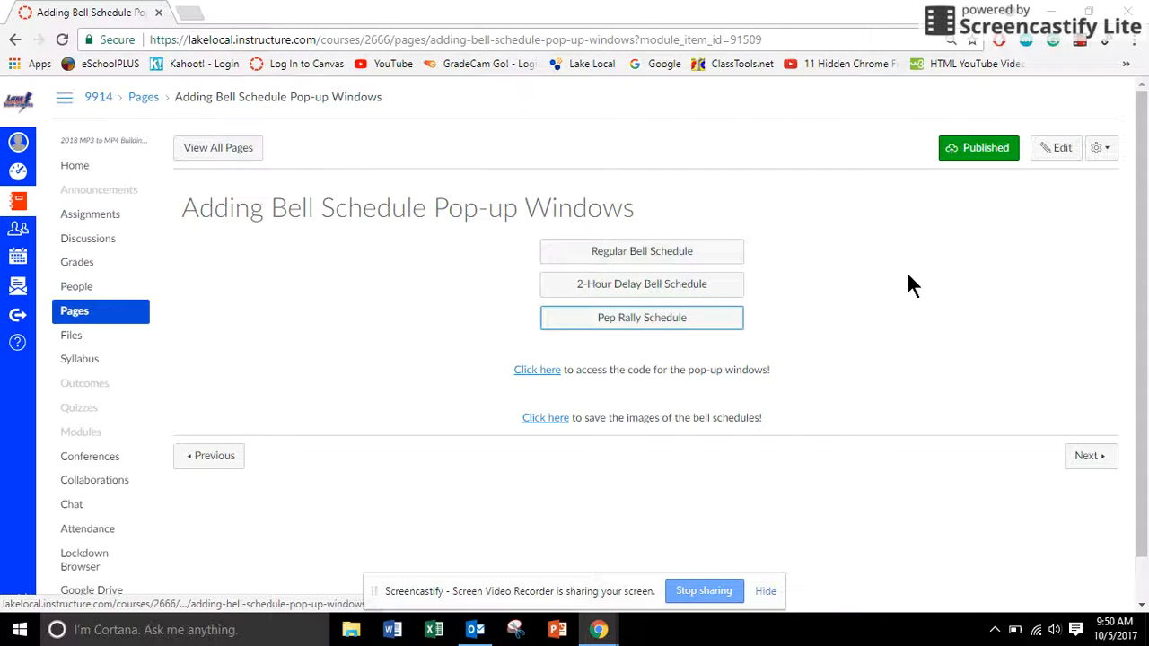
Open the page with the code for the pop-up windows in a new browser tab and switch to it
{"action": "right_click", "coordinate": [545, 371]}
{"action": "left_click", "coordinate": [569, 386]}
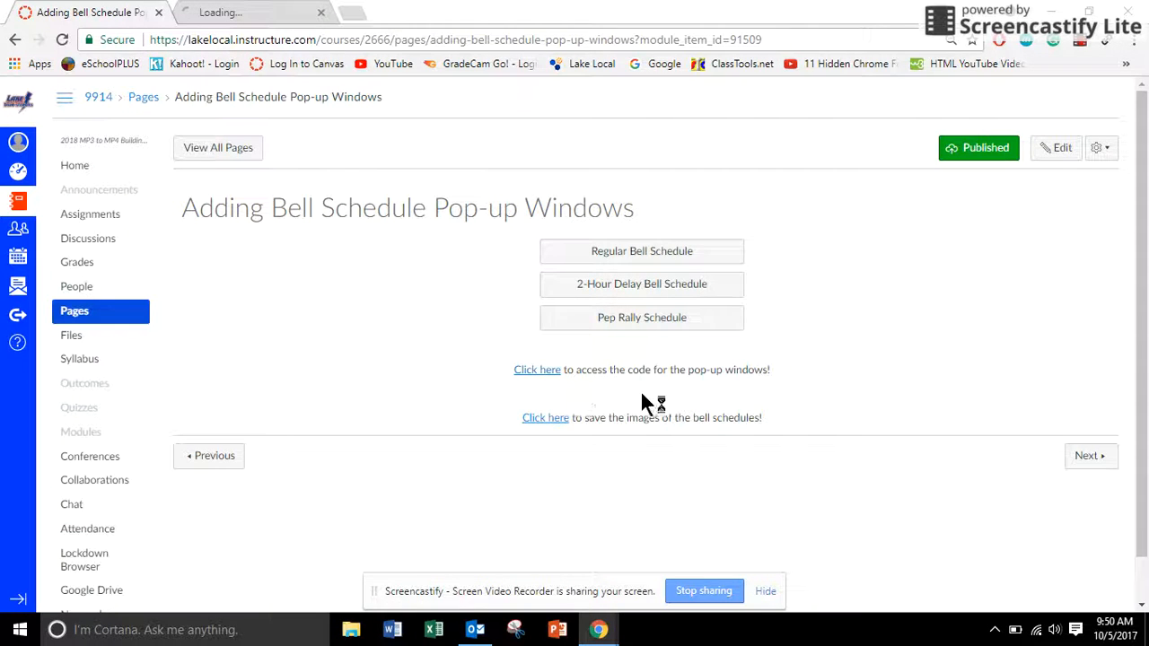
{"action": "left_click", "coordinate": [257, 12]}
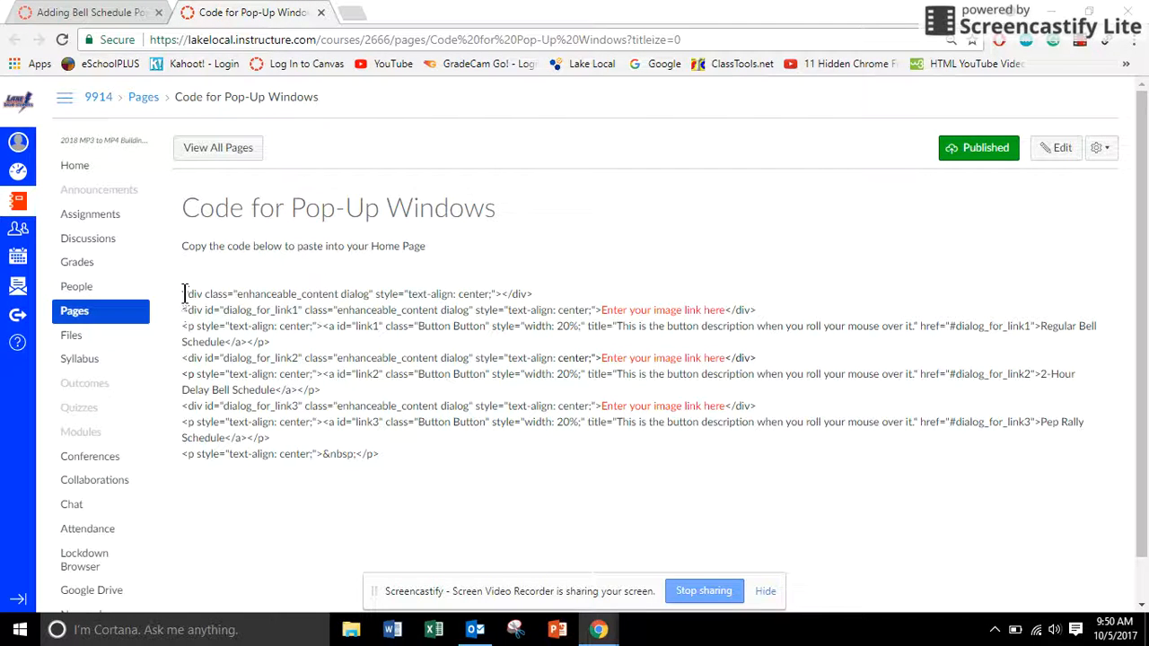
Examine the pop-up window code and its three "Enter your image link here" placeholders
{"action": "left_click_drag", "start_coordinate": [182, 294], "coordinate": [383, 454]}
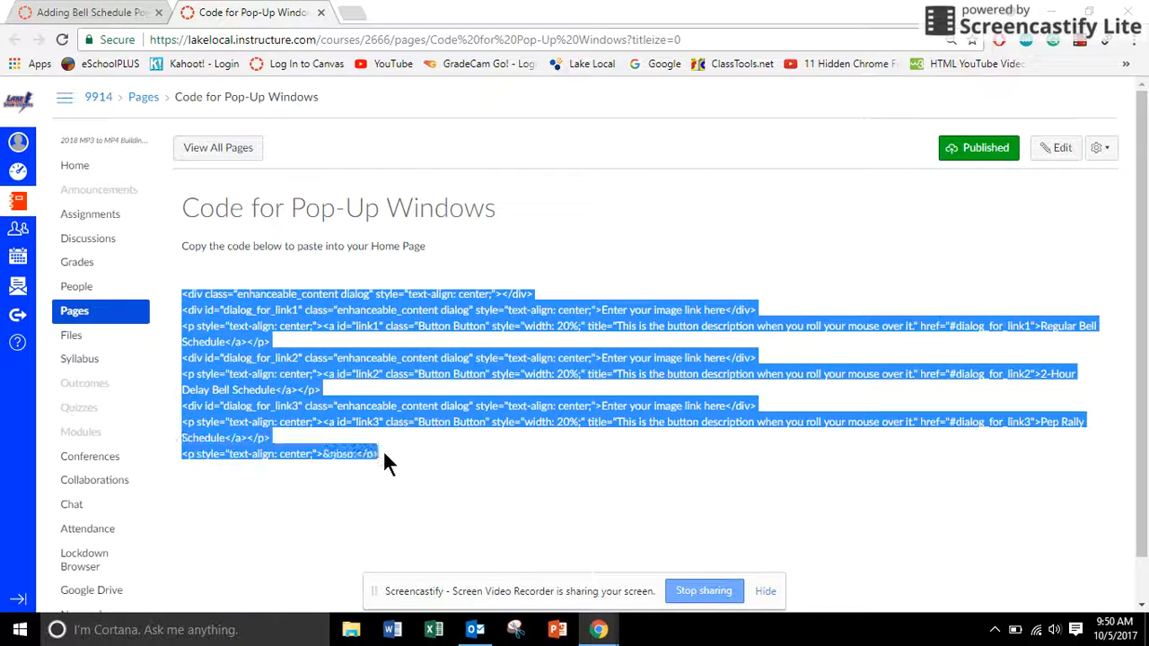
{"action": "left_click", "coordinate": [482, 483]}
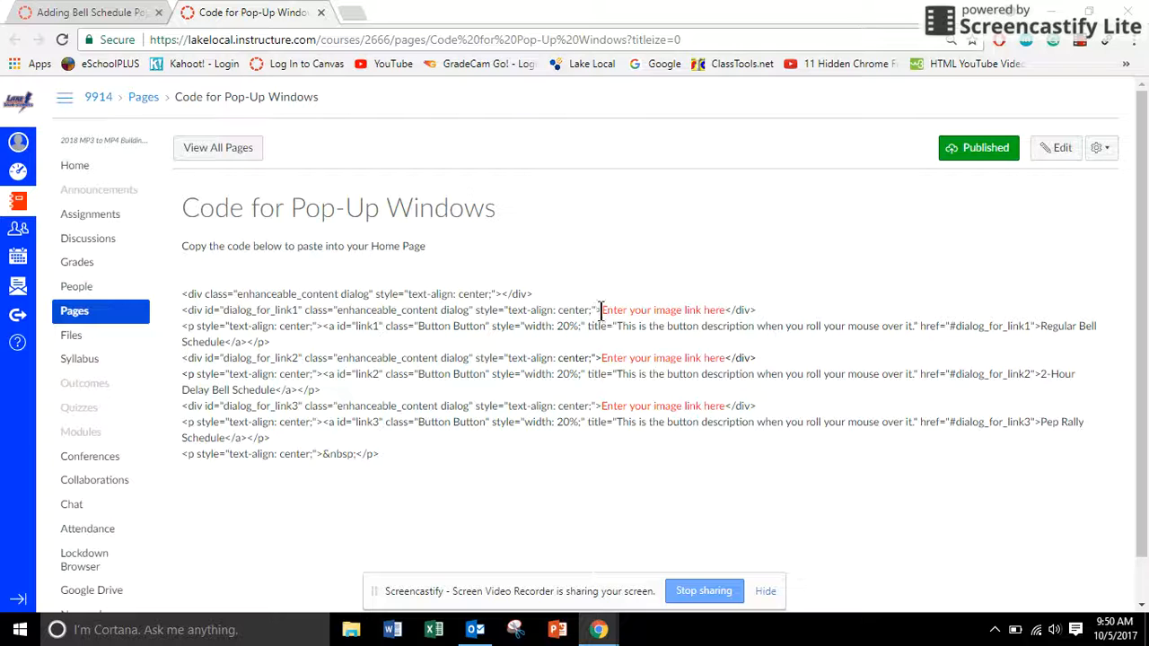
{"action": "left_click_drag", "start_coordinate": [601, 309], "coordinate": [730, 314]}
{"action": "left_click", "coordinate": [734, 375]}
{"action": "left_click_drag", "start_coordinate": [600, 357], "coordinate": [725, 358]}
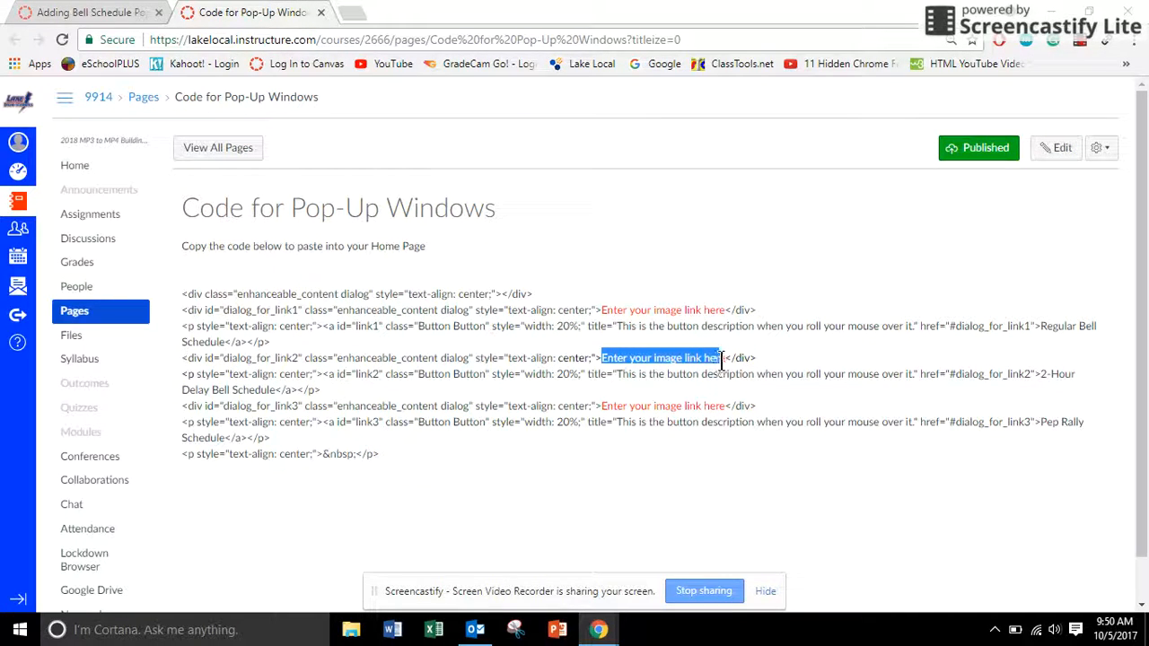
{"action": "left_click_drag", "start_coordinate": [601, 406], "coordinate": [728, 406]}
{"action": "left_click", "coordinate": [728, 406]}
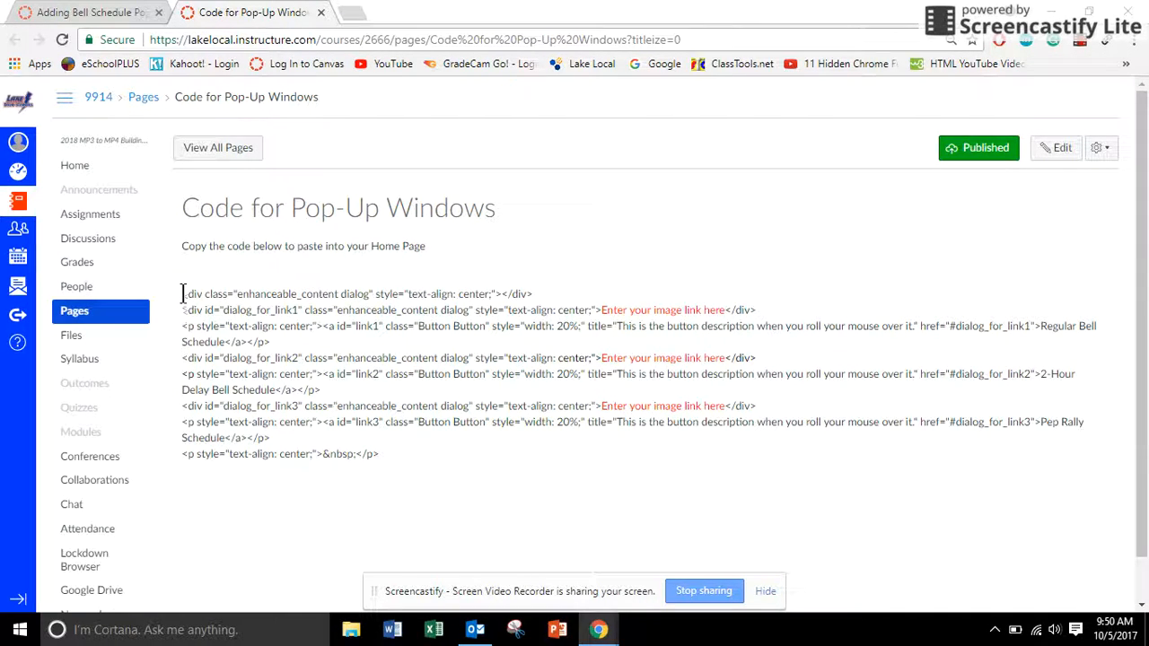
Copy the entire block of pop-up window code from the Code for Pop-Up Windows page
{"action": "left_click_drag", "start_coordinate": [182, 293], "coordinate": [378, 454]}
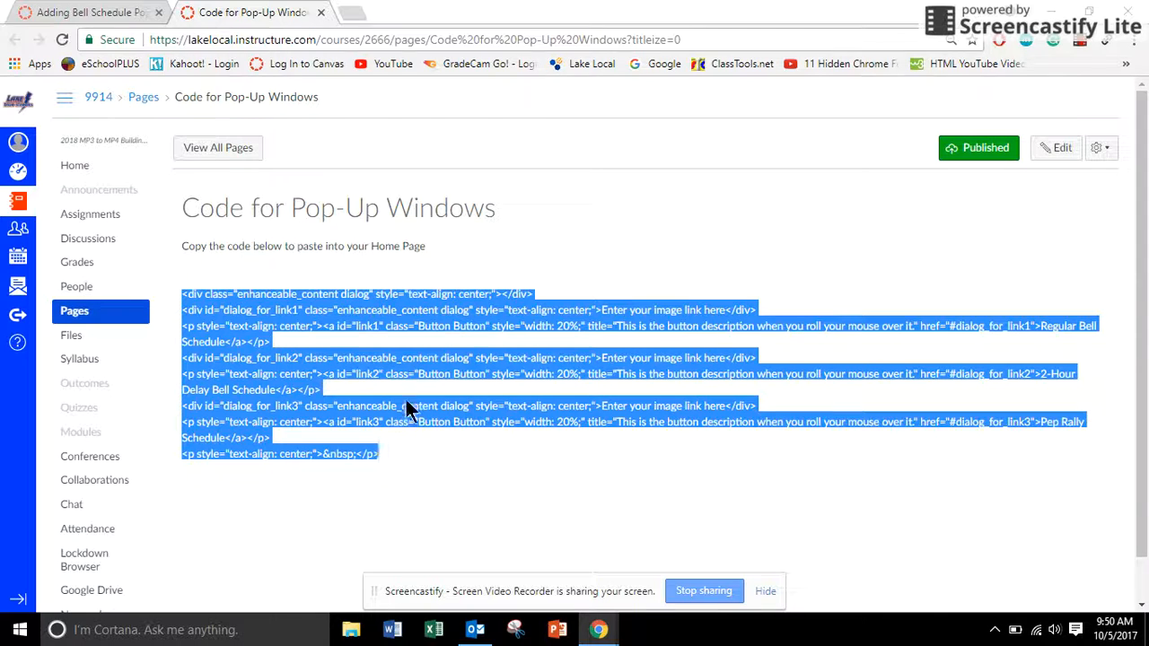
{"action": "right_click", "coordinate": [414, 370]}
{"action": "left_click", "coordinate": [449, 378]}
Return to the course home page in the first browser tab and open it for editing
{"action": "left_click", "coordinate": [94, 13]}
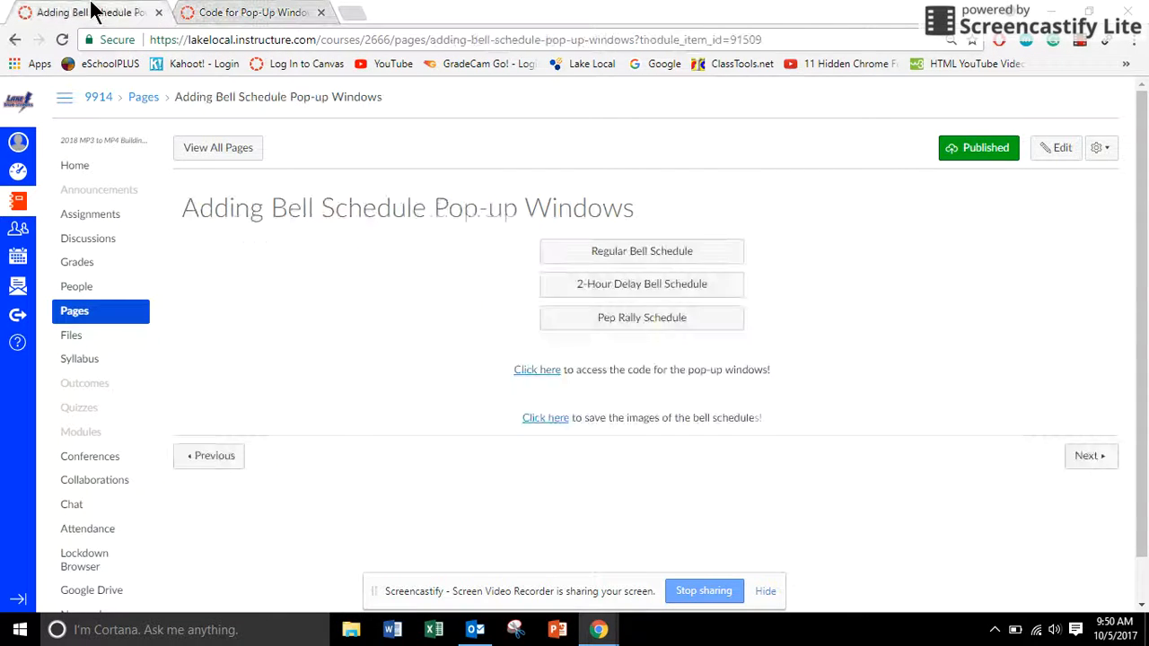
{"action": "left_click", "coordinate": [81, 175]}
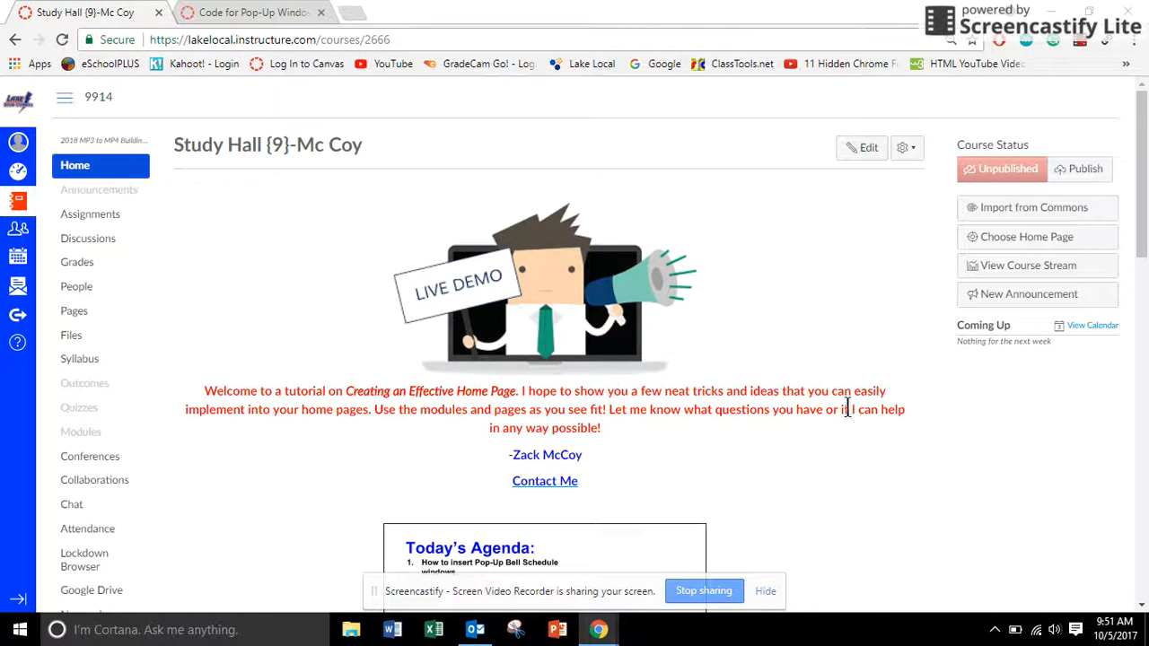
{"action": "scroll", "coordinate": [846, 408], "scroll_direction": "down", "scroll_amount": 5}
{"action": "scroll", "coordinate": [846, 408], "scroll_direction": "down", "scroll_amount": 7}
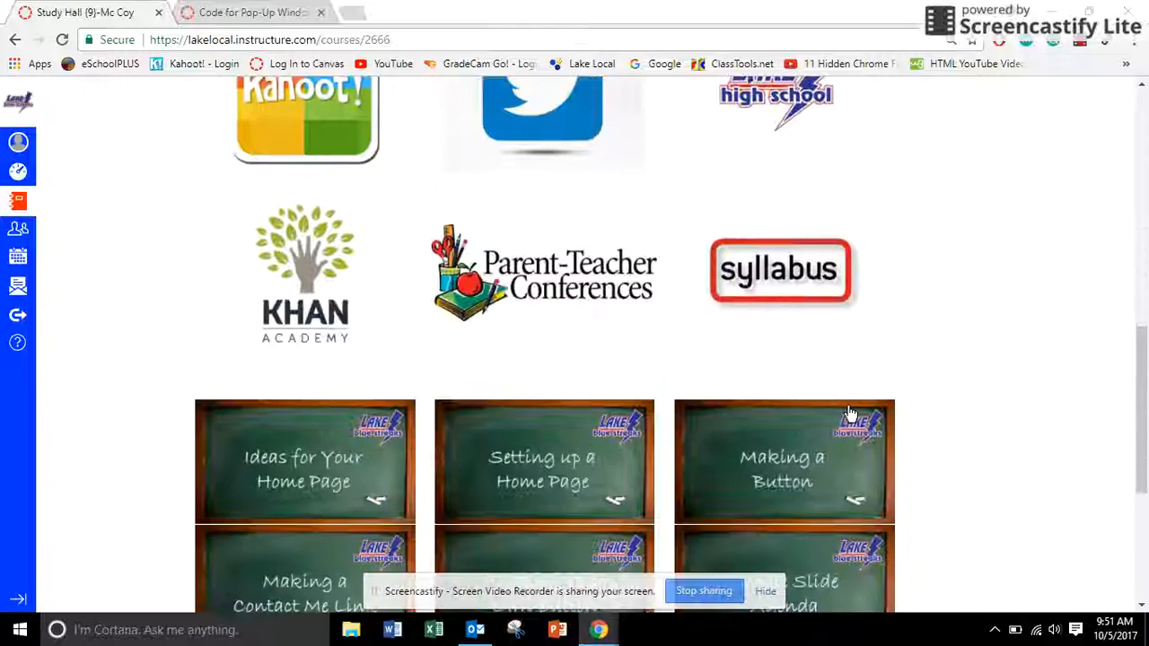
{"action": "scroll", "coordinate": [726, 541], "scroll_direction": "up", "scroll_amount": 12}
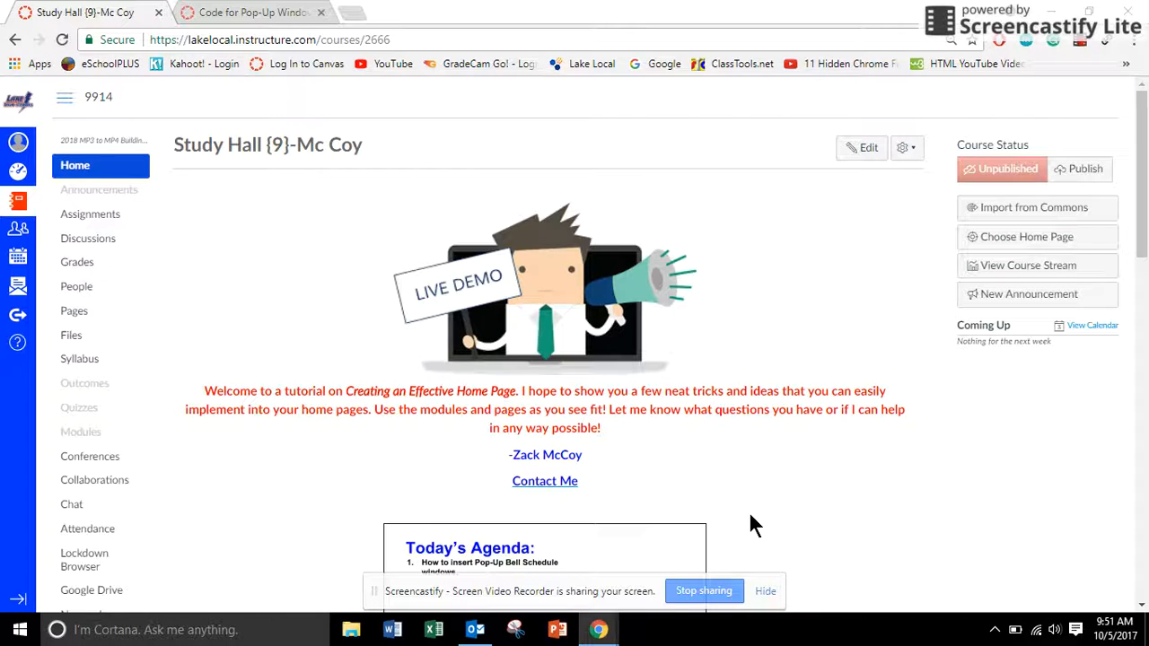
{"action": "scroll", "coordinate": [808, 485], "scroll_direction": "down", "scroll_amount": 3}
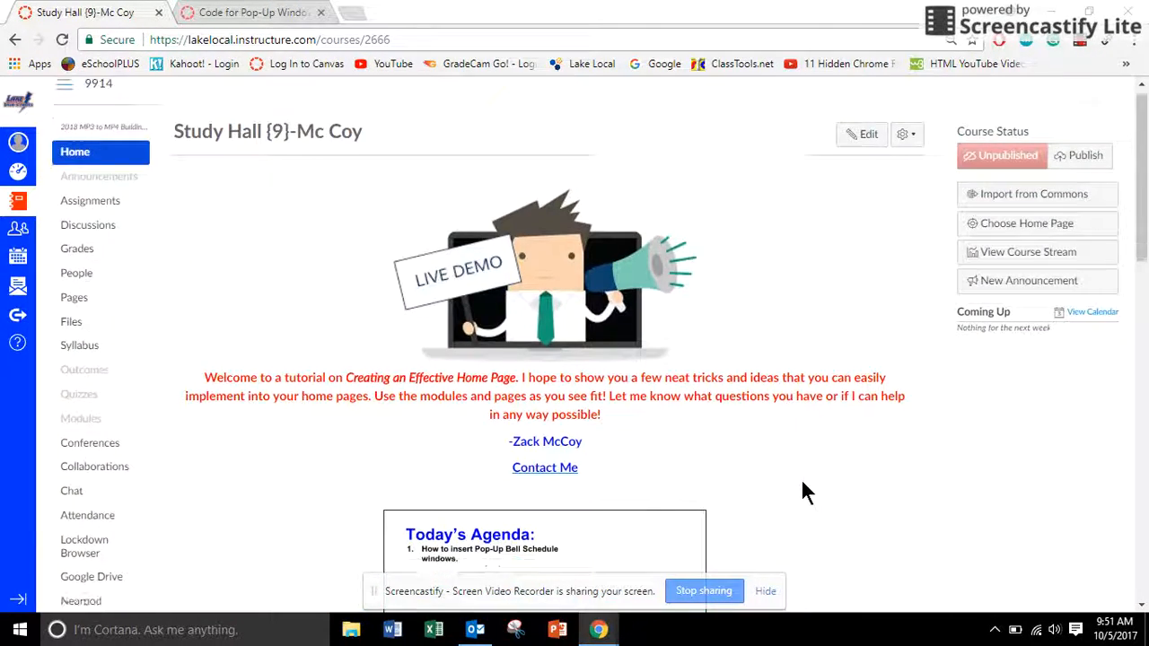
{"action": "scroll", "coordinate": [801, 491], "scroll_direction": "down", "scroll_amount": 3}
{"action": "scroll", "coordinate": [826, 419], "scroll_direction": "down", "scroll_amount": 3}
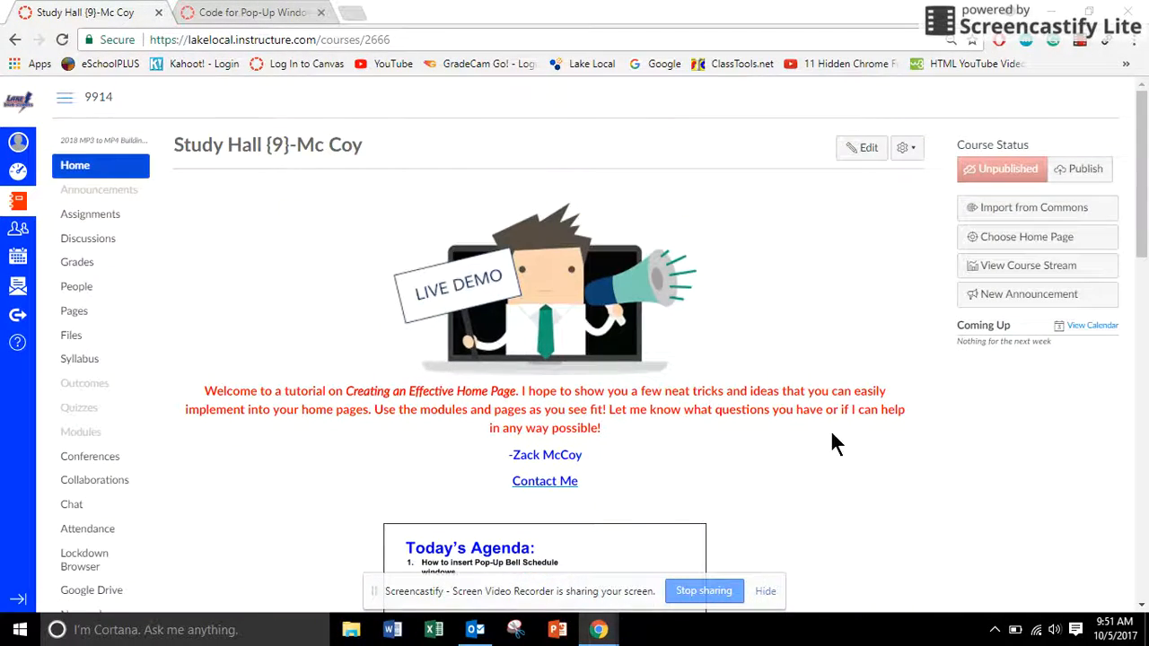
{"action": "left_click", "coordinate": [874, 149]}
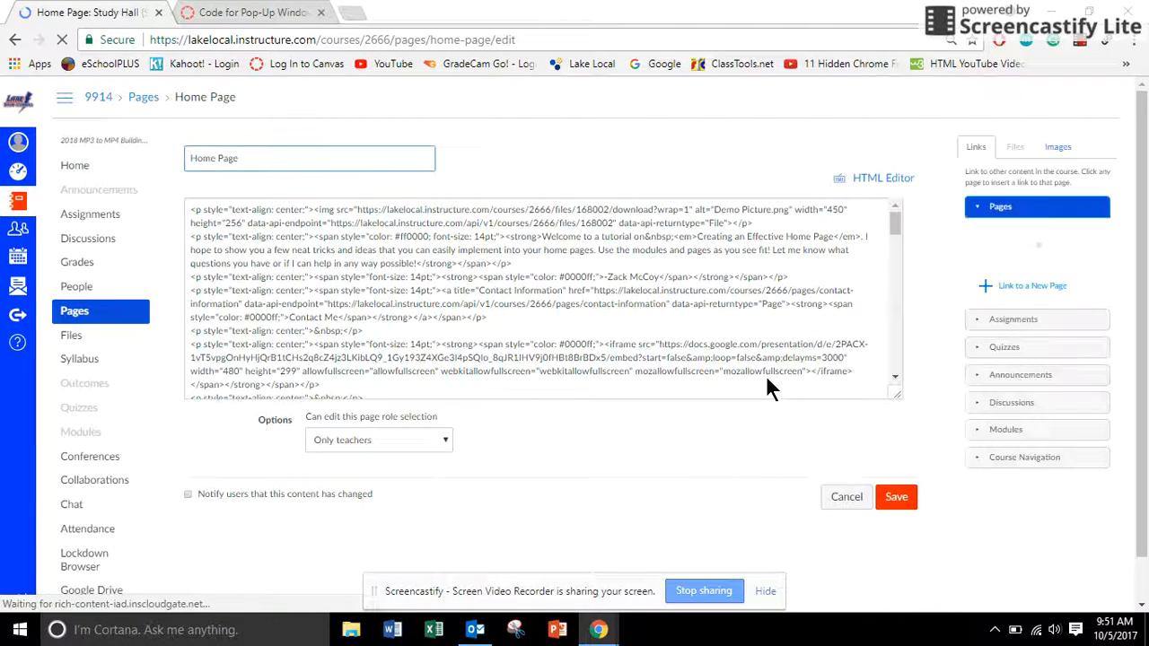
Add two new lines below the embedded agenda slides and enter a long row of x's there as a placeholder
{"action": "scroll", "coordinate": [749, 354], "scroll_direction": "down", "scroll_amount": 3}
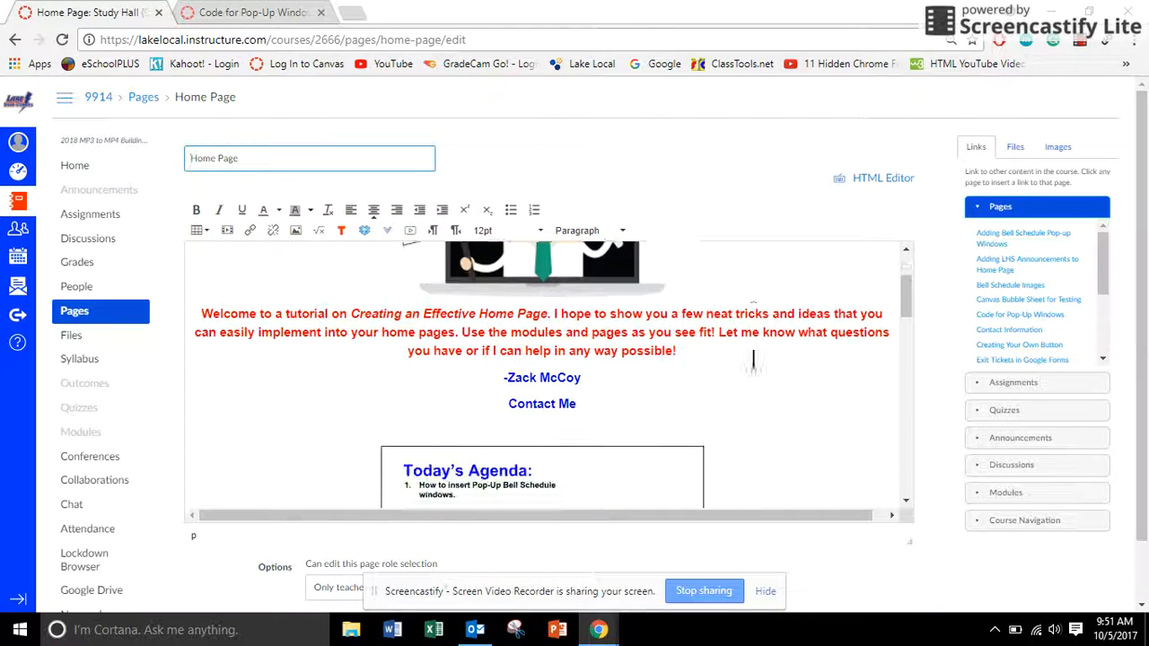
{"action": "scroll", "coordinate": [669, 356], "scroll_direction": "down", "scroll_amount": 6}
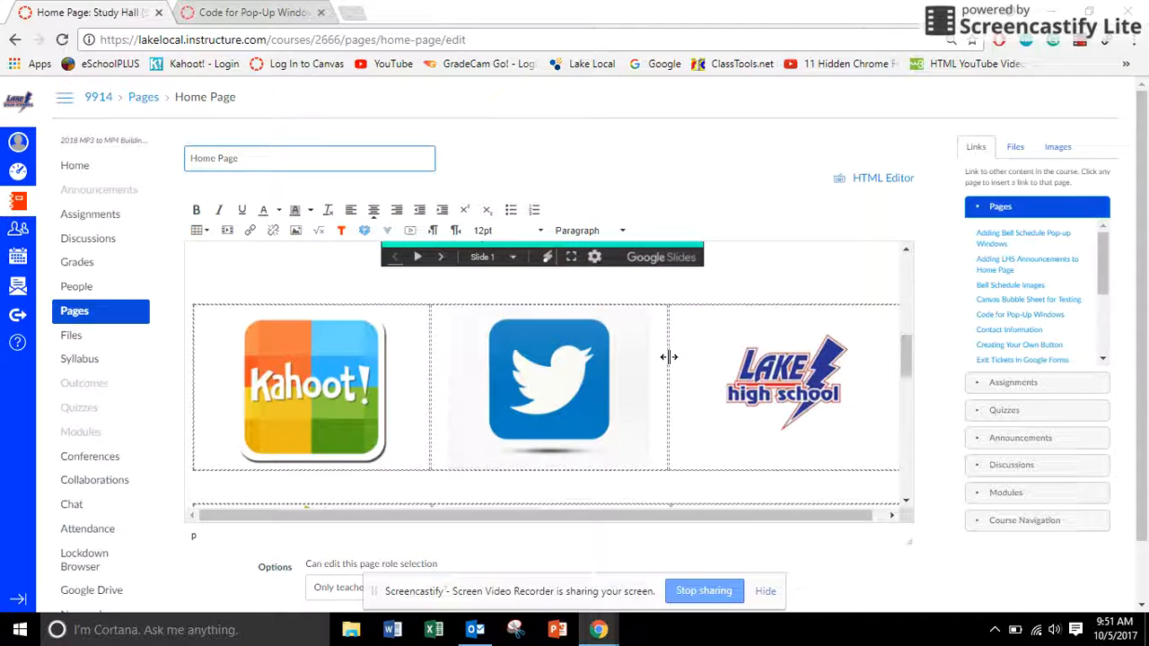
{"action": "scroll", "coordinate": [669, 357], "scroll_direction": "up", "scroll_amount": 3}
{"action": "scroll", "coordinate": [709, 385], "scroll_direction": "down", "scroll_amount": 1}
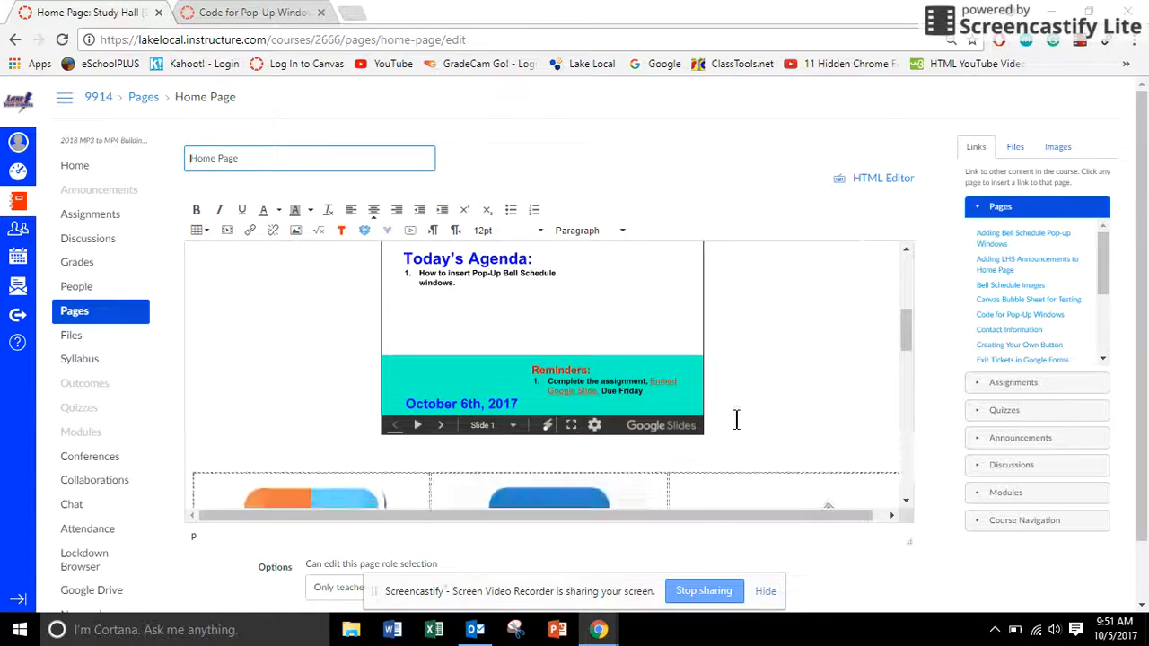
{"action": "left_click", "coordinate": [737, 419]}
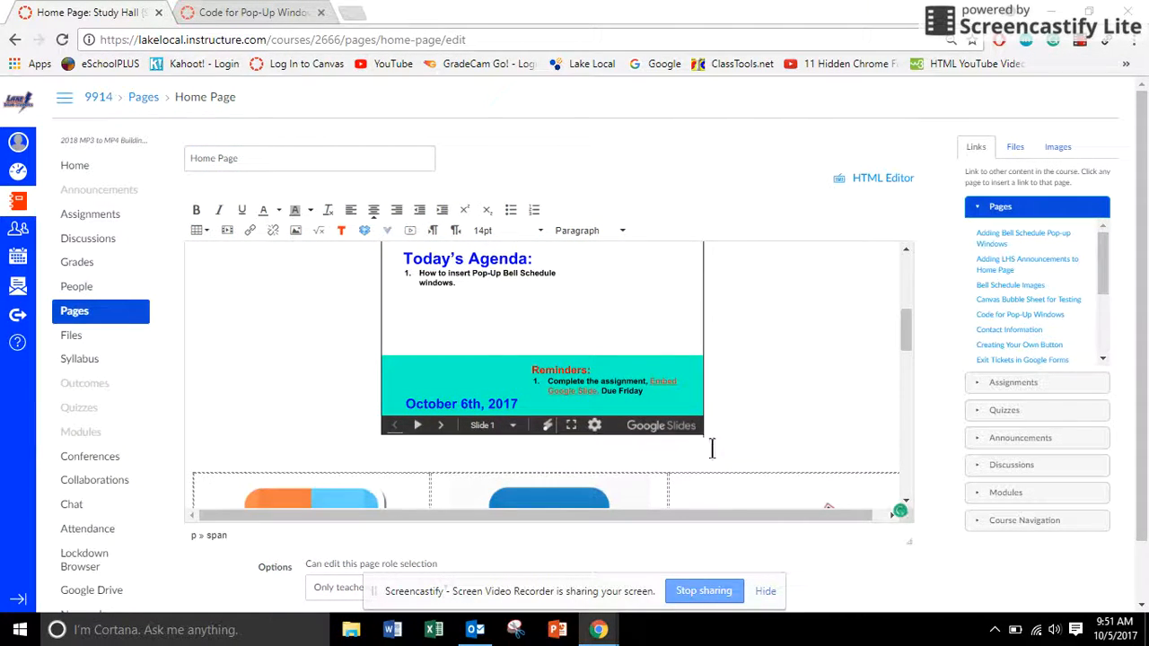
{"action": "key", "text": "Return"}
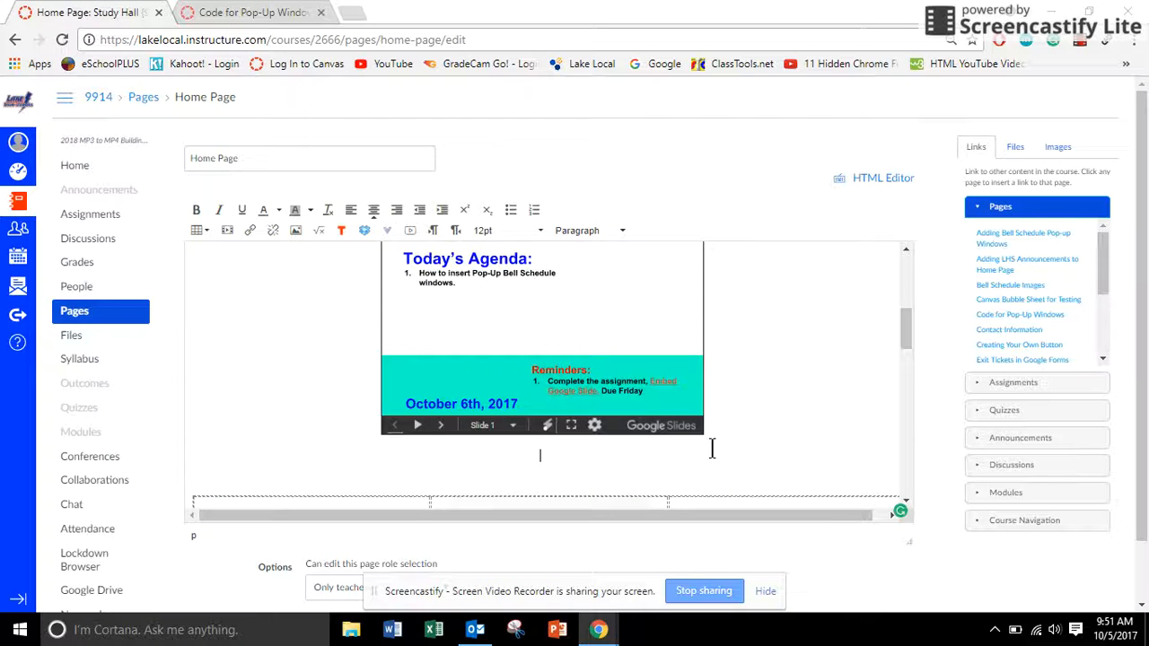
{"action": "key", "text": "Return"}
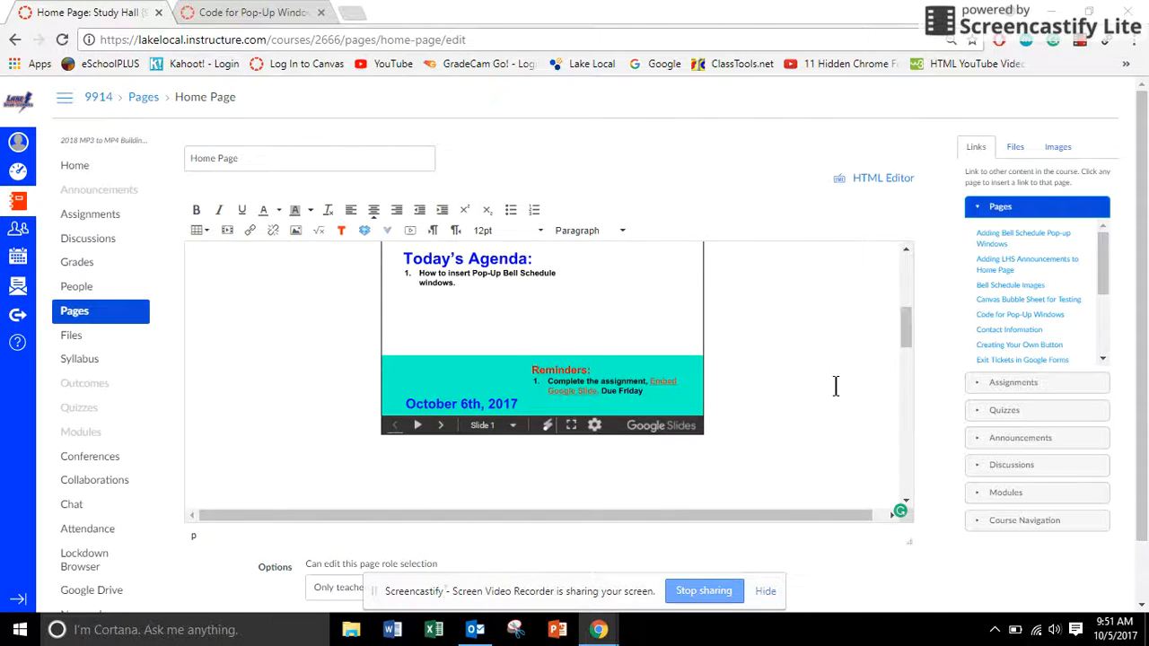
{"action": "scroll", "coordinate": [834, 386], "scroll_direction": "down", "scroll_amount": 2}
{"action": "scroll", "coordinate": [775, 398], "scroll_direction": "up", "scroll_amount": 1}
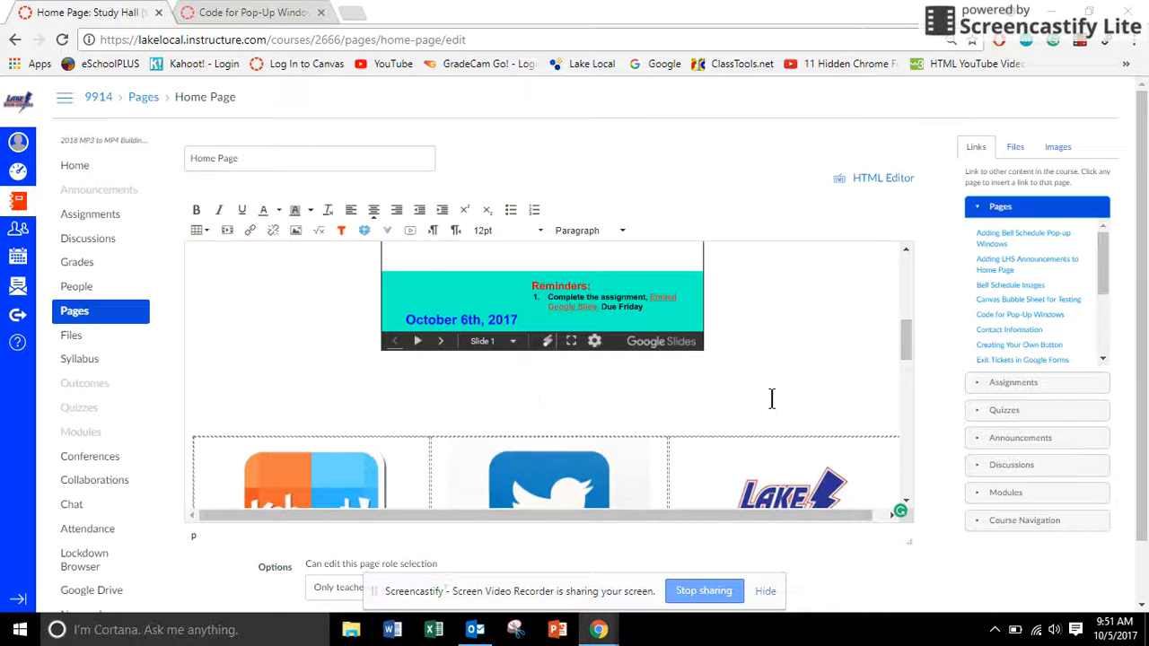
{"action": "type", "text": "xxxxxxxxxxxxxxx"}
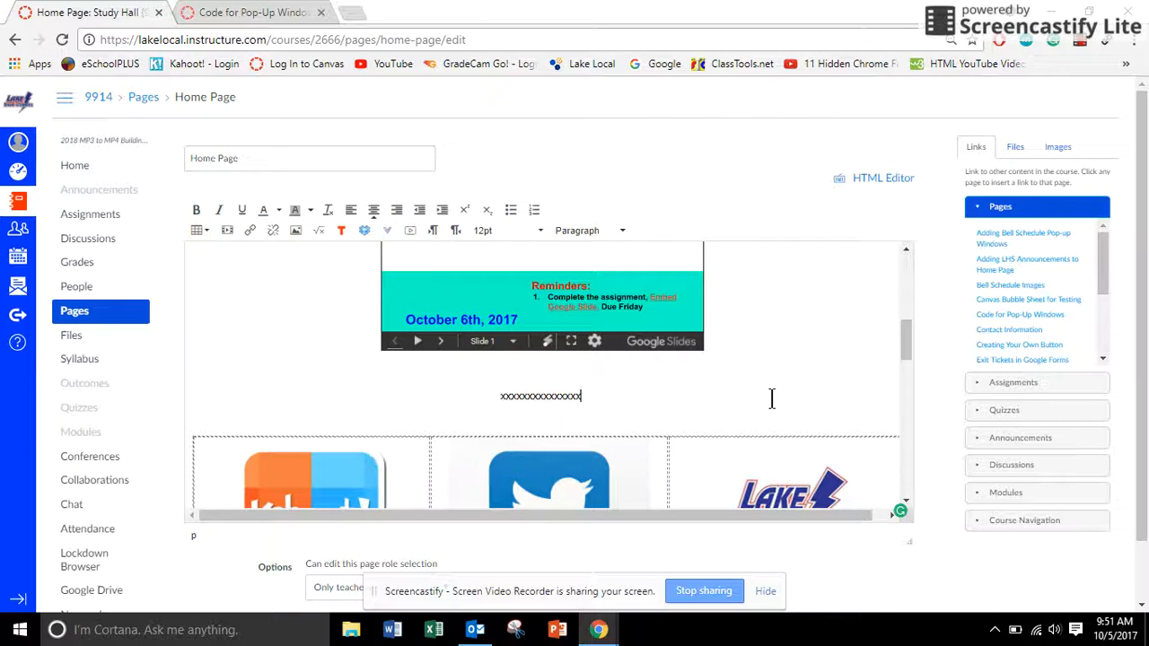
{"action": "type", "text": "xxxxxxxxxxxxxxxxxxxxxxxxxxxxxxxxxxxxxxxxxxxxxxxxxxxx"}
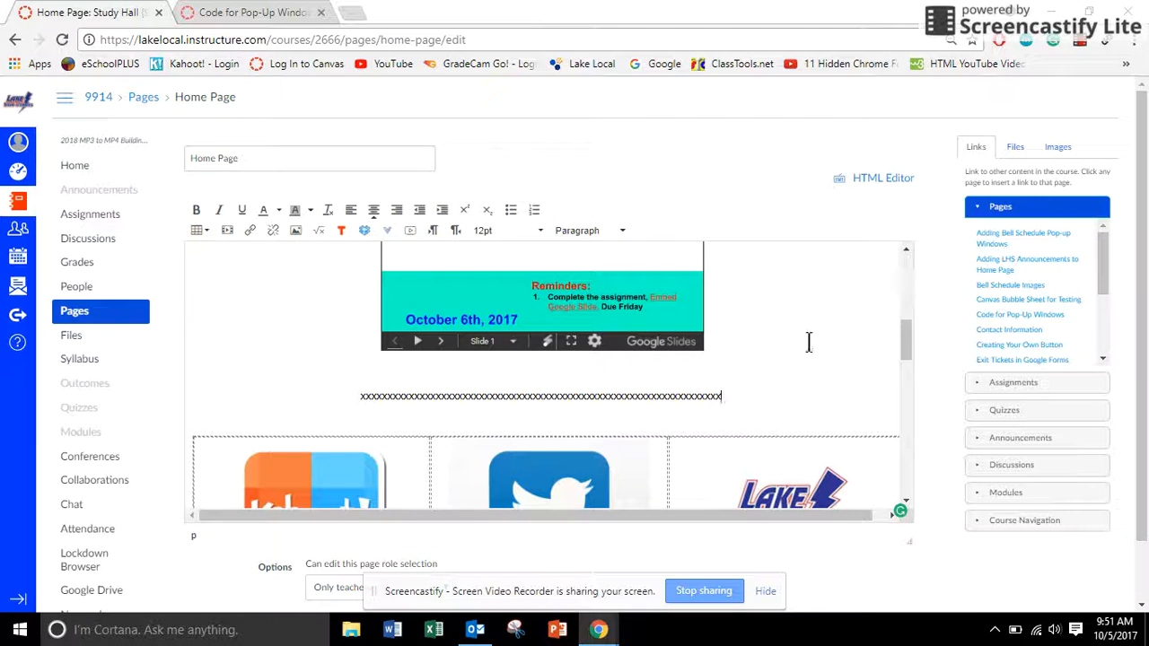
{"action": "scroll", "coordinate": [804, 344], "scroll_direction": "down", "scroll_amount": 10}
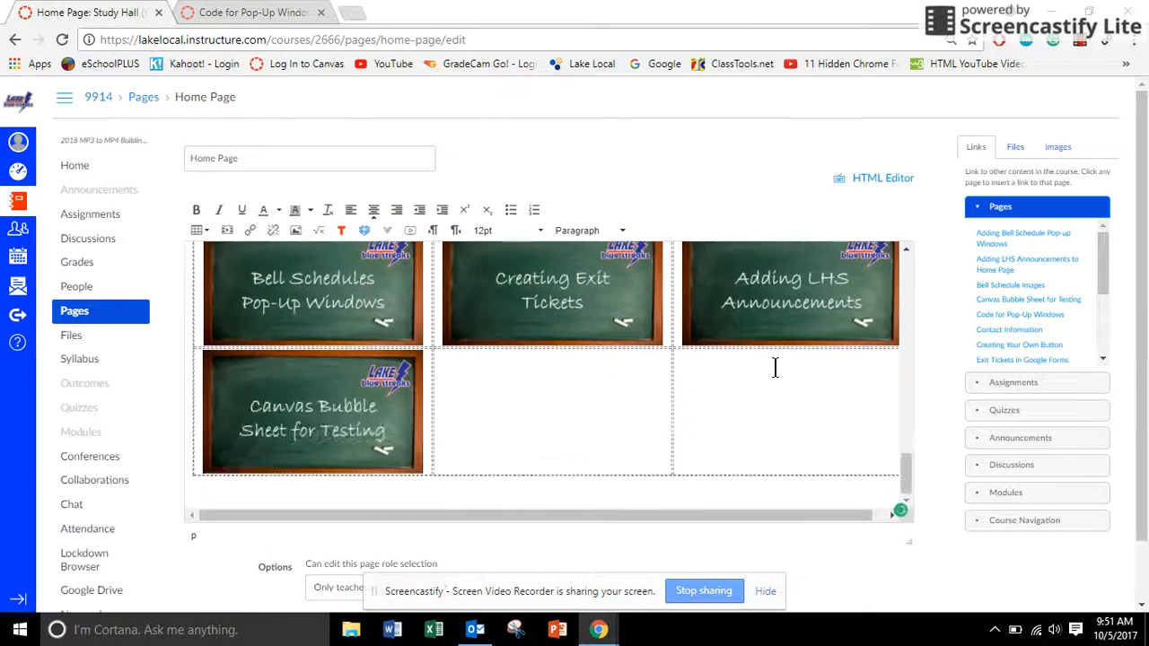
{"action": "left_click", "coordinate": [688, 493]}
{"action": "scroll", "coordinate": [745, 460], "scroll_direction": "up", "scroll_amount": 10}
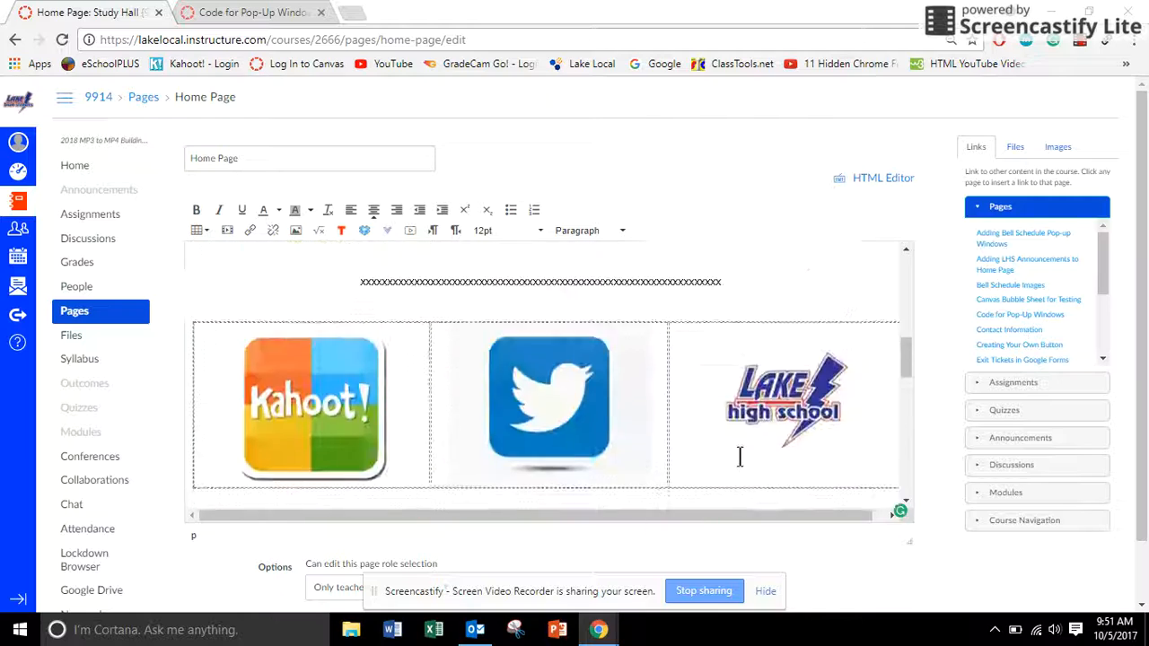
Switch the home page to its HTML source and add a blank line at the end of the code
{"action": "scroll", "coordinate": [736, 462], "scroll_direction": "up", "scroll_amount": 3}
{"action": "scroll", "coordinate": [734, 449], "scroll_direction": "down", "scroll_amount": 5}
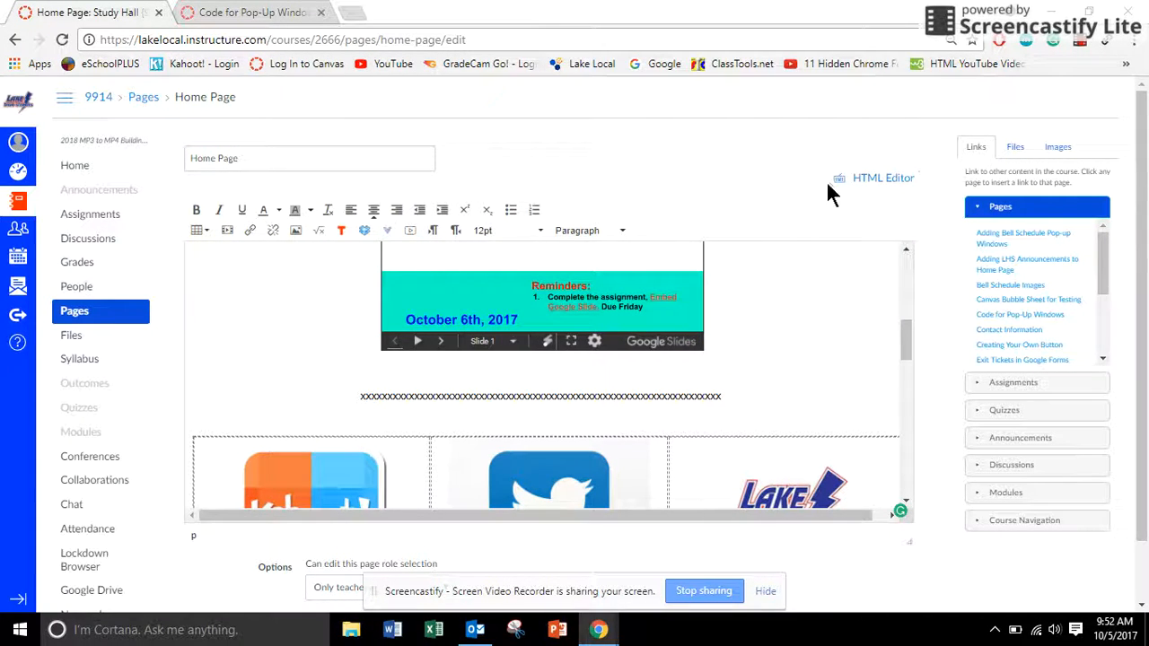
{"action": "left_click", "coordinate": [880, 179]}
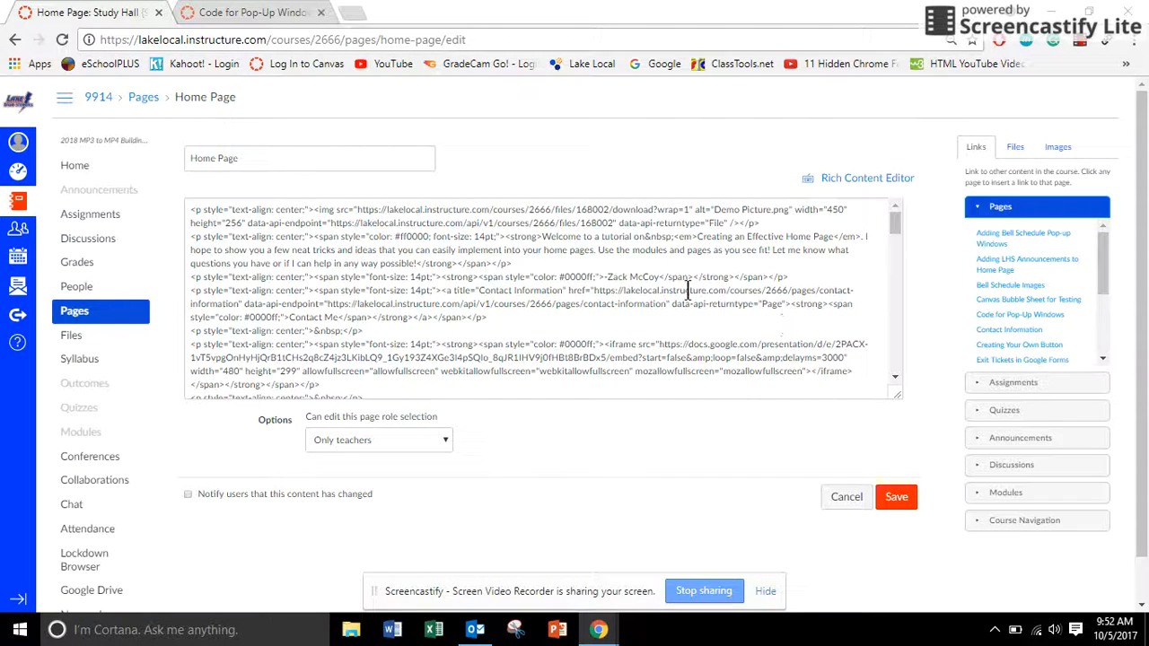
{"action": "scroll", "coordinate": [607, 284], "scroll_direction": "down", "scroll_amount": 4}
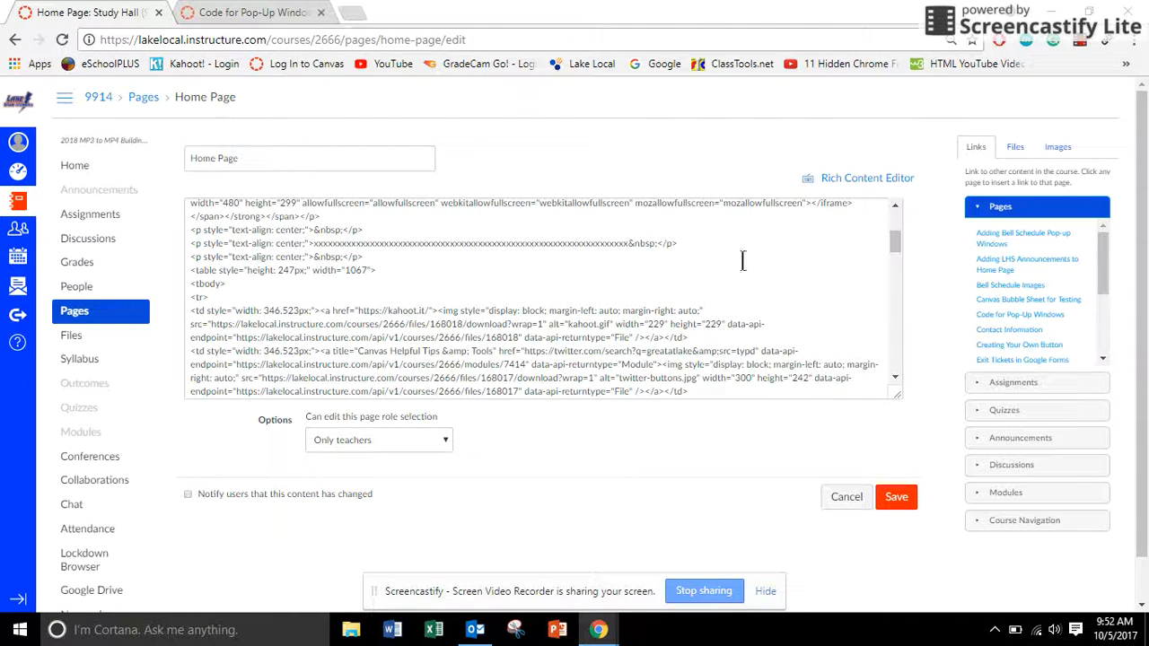
{"action": "scroll", "coordinate": [715, 334], "scroll_direction": "down", "scroll_amount": 10}
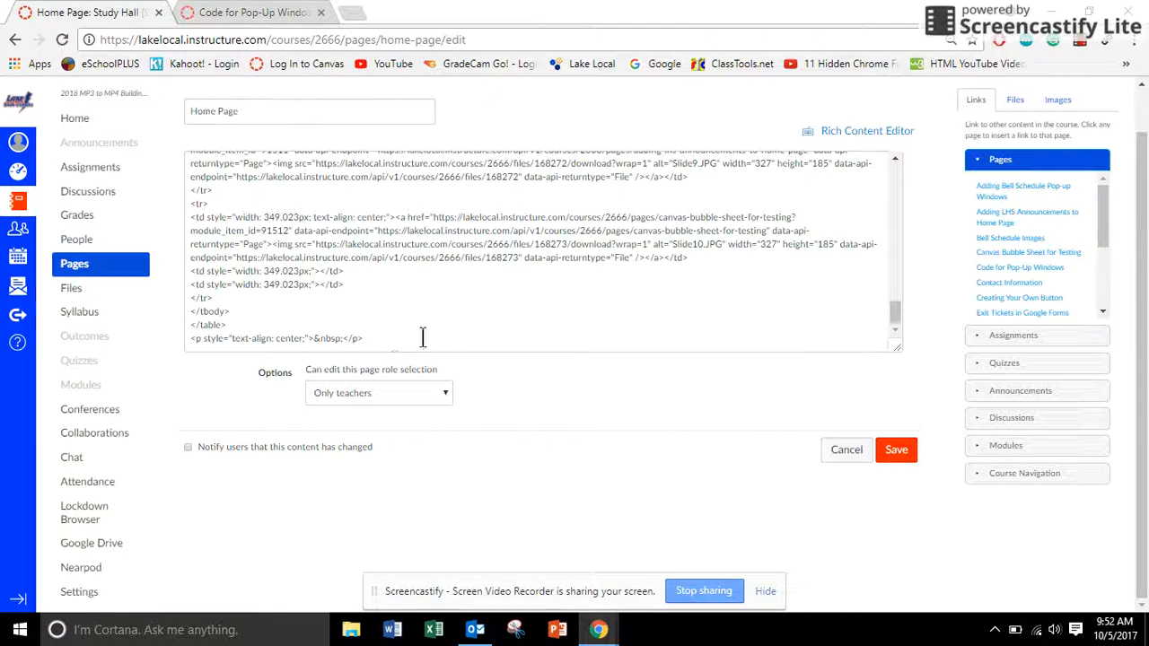
{"action": "left_click", "coordinate": [480, 344]}
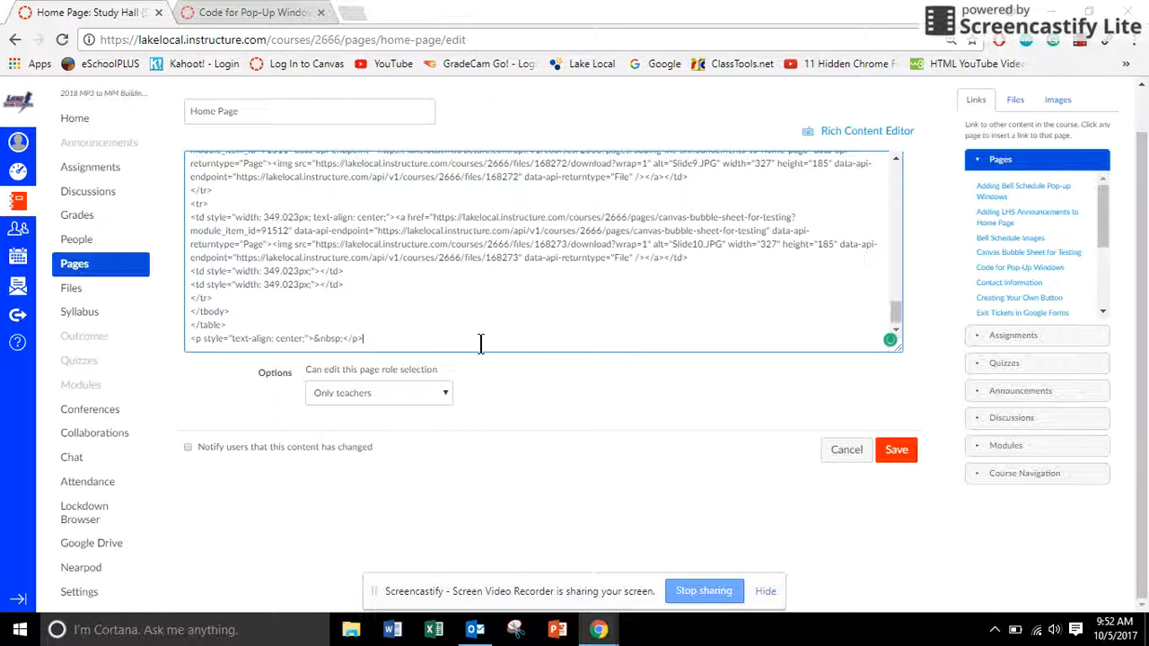
{"action": "key", "text": "Return"}
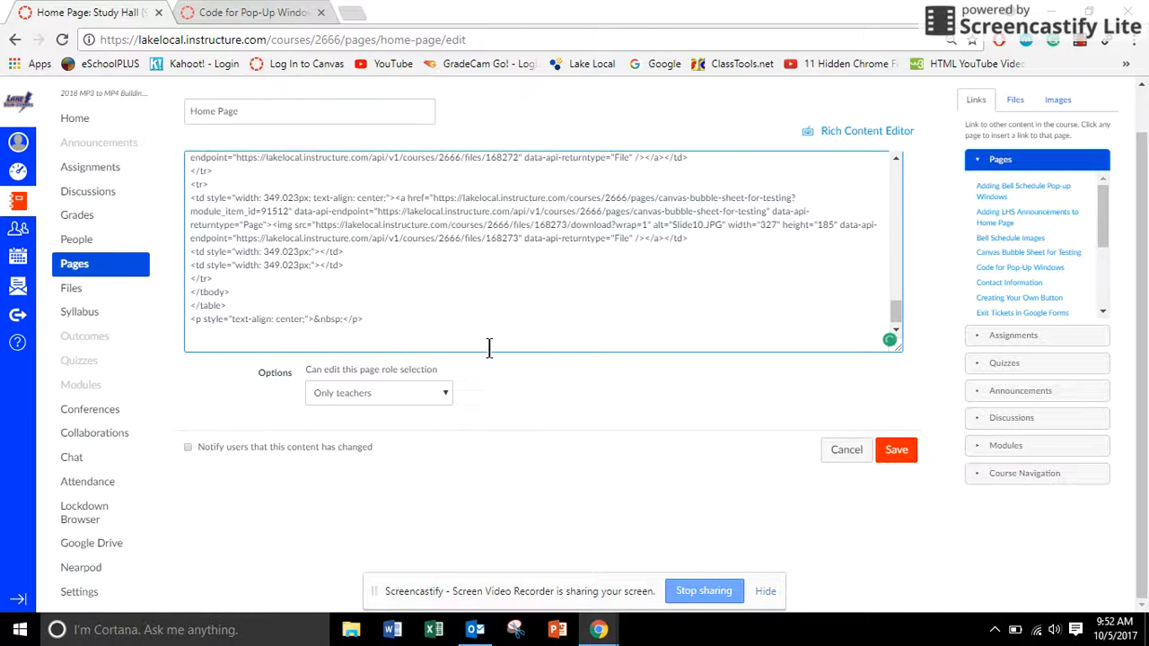
Replace the row of x's and its trailing &nbsp; in the HTML with the copied pop-up window code
{"action": "left_click_drag", "start_coordinate": [897, 312], "coordinate": [917, 187]}
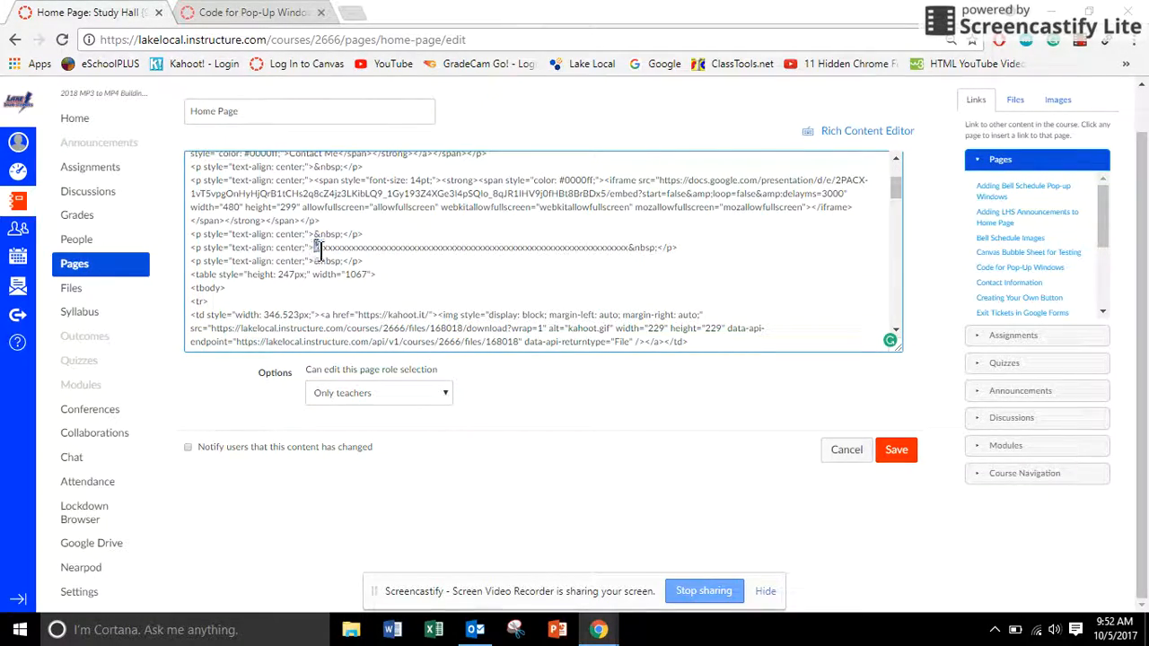
{"action": "left_click_drag", "start_coordinate": [316, 248], "coordinate": [655, 251]}
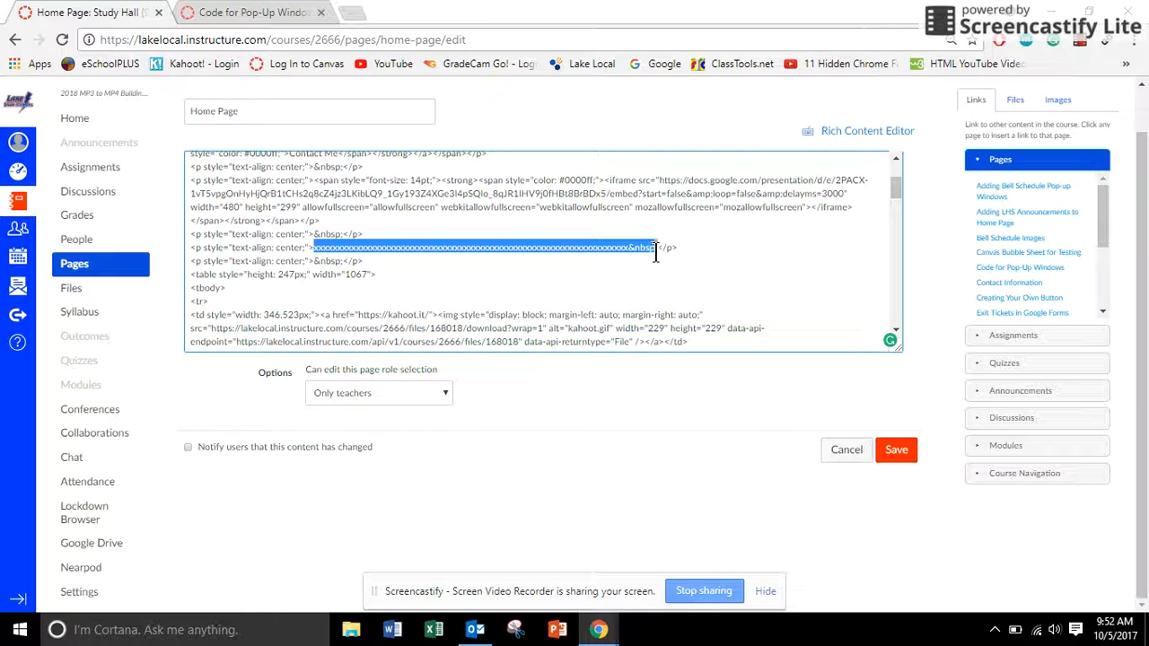
{"action": "right_click", "coordinate": [583, 248]}
{"action": "left_click", "coordinate": [615, 290]}
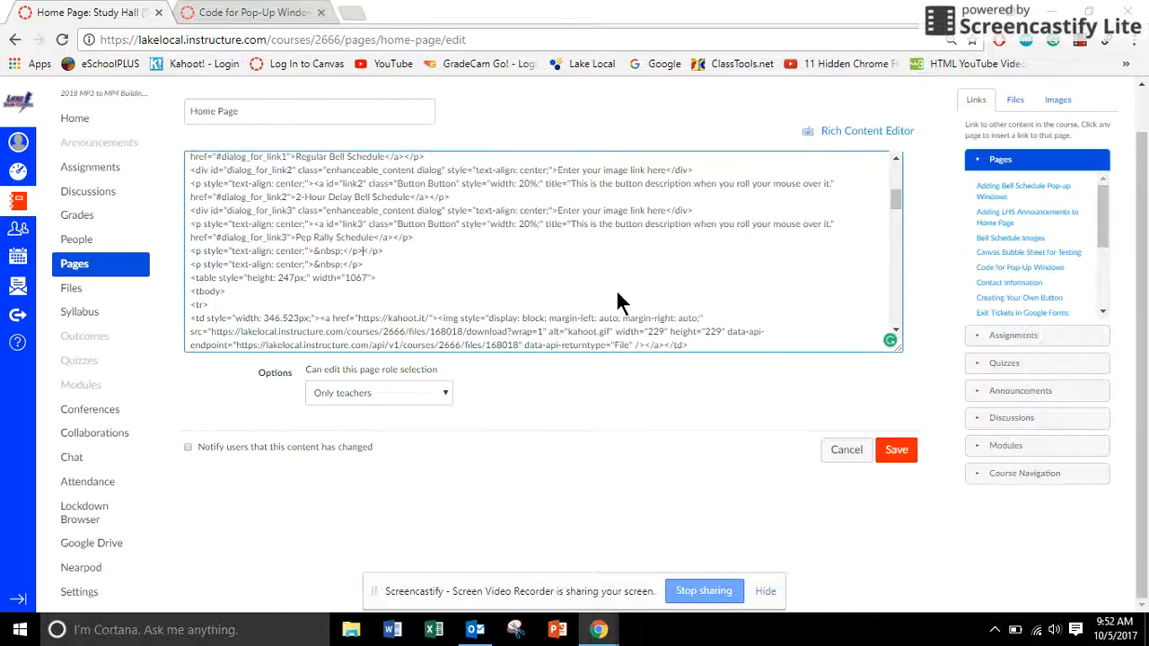
{"action": "scroll", "coordinate": [627, 290], "scroll_direction": "up", "scroll_amount": 2}
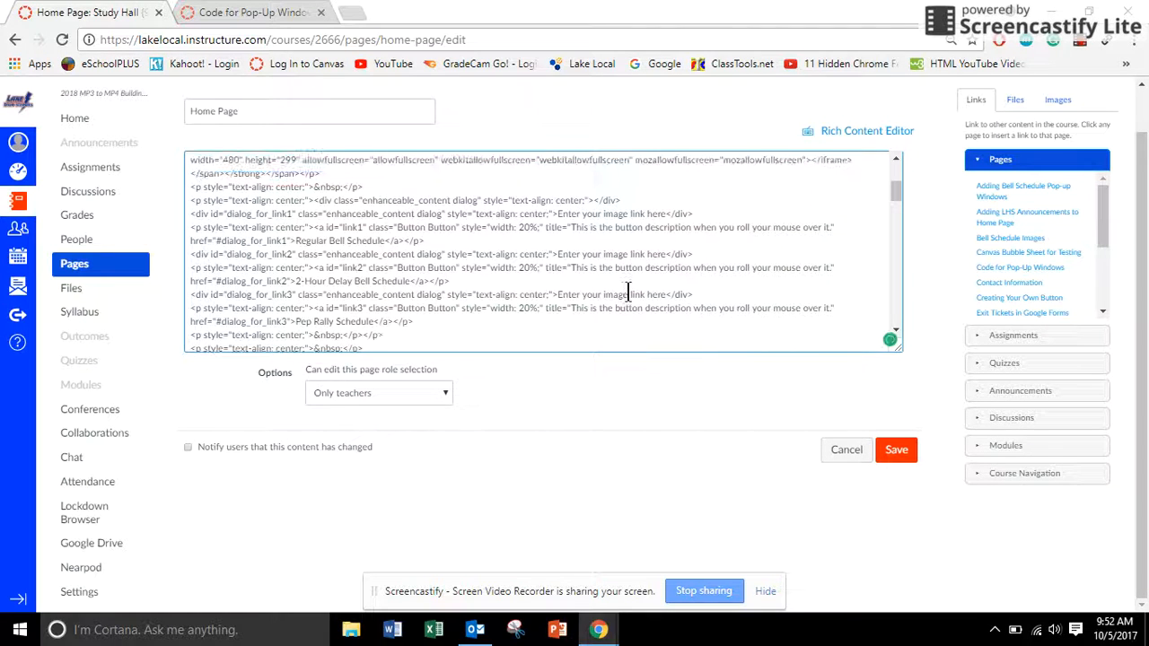
Save the home page and check the placement of the bell schedule buttons below the agenda slides
{"action": "left_click", "coordinate": [898, 449]}
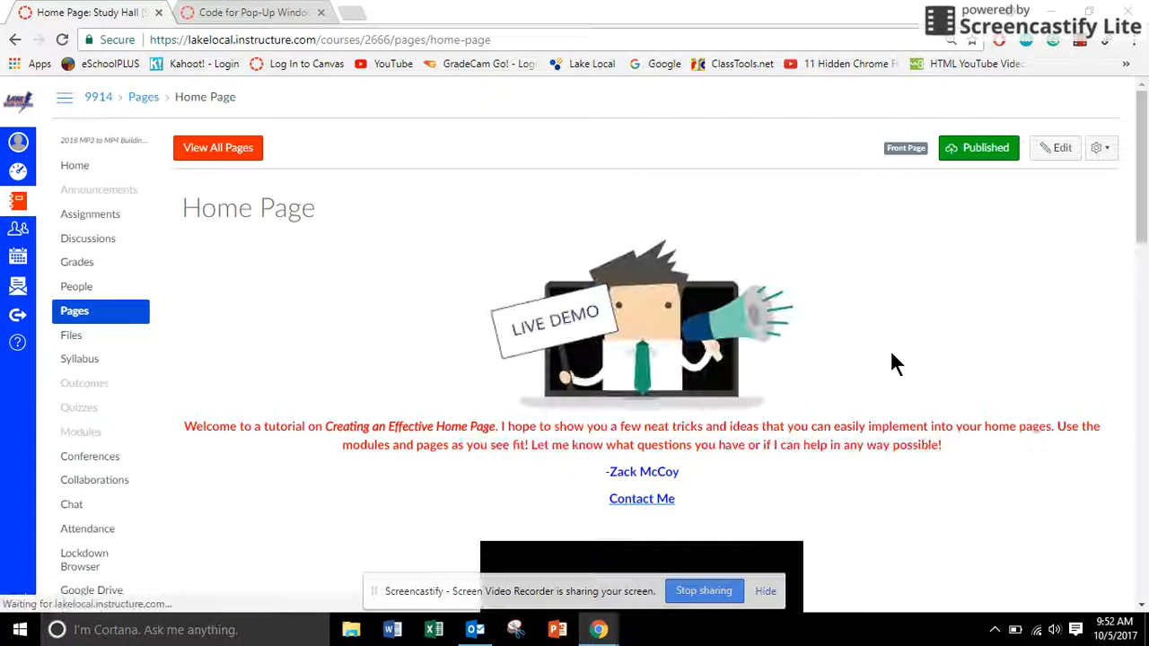
{"action": "scroll", "coordinate": [882, 325], "scroll_direction": "down", "scroll_amount": 5}
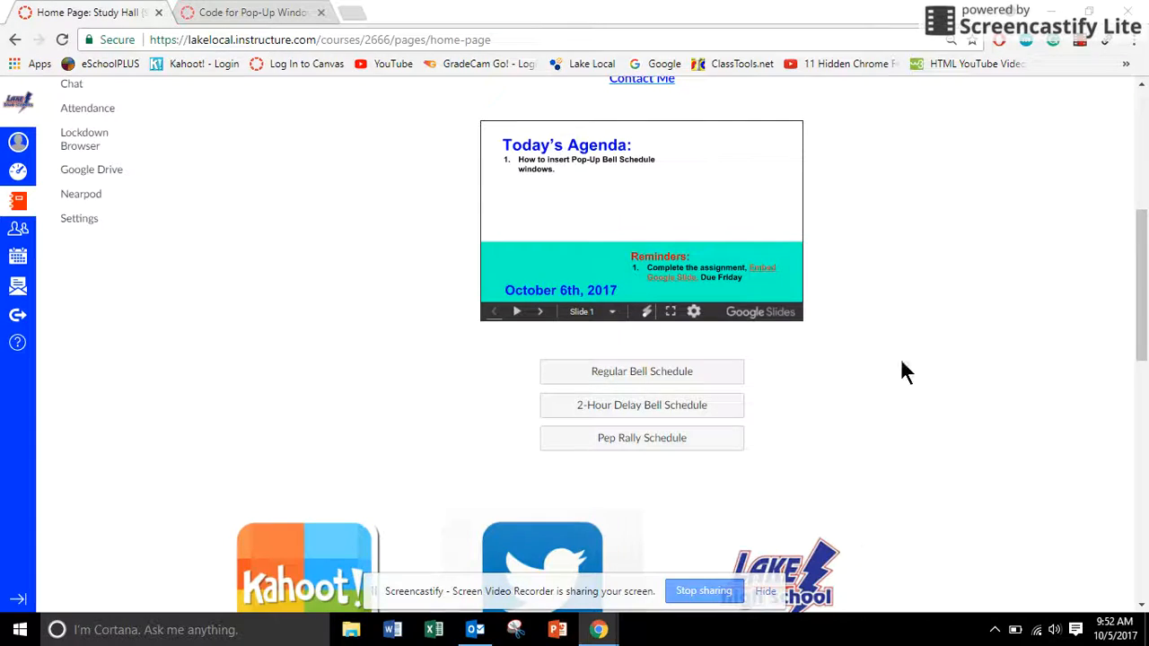
{"action": "scroll", "coordinate": [939, 397], "scroll_direction": "up", "scroll_amount": 5}
{"action": "scroll", "coordinate": [936, 388], "scroll_direction": "down", "scroll_amount": 8}
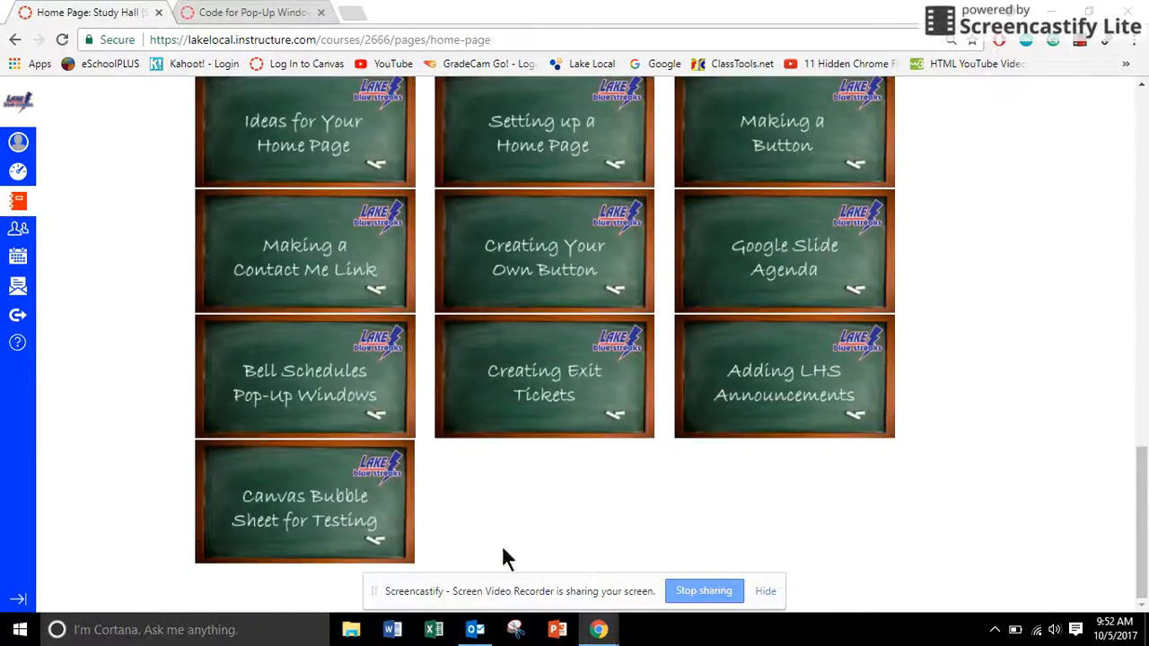
{"action": "scroll", "coordinate": [999, 475], "scroll_direction": "up", "scroll_amount": 8}
{"action": "scroll", "coordinate": [994, 476], "scroll_direction": "up", "scroll_amount": 1}
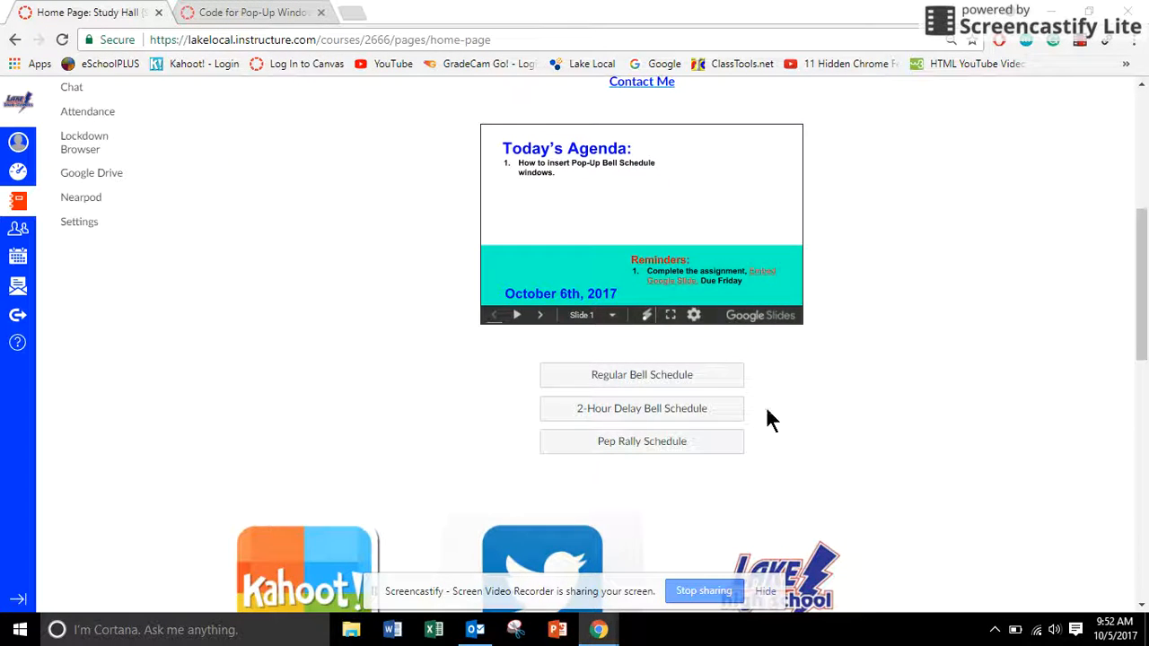
Test the Regular, 2-Hour Delay and Pep Rally schedule buttons by opening and closing each pop-up window
{"action": "left_click", "coordinate": [669, 374]}
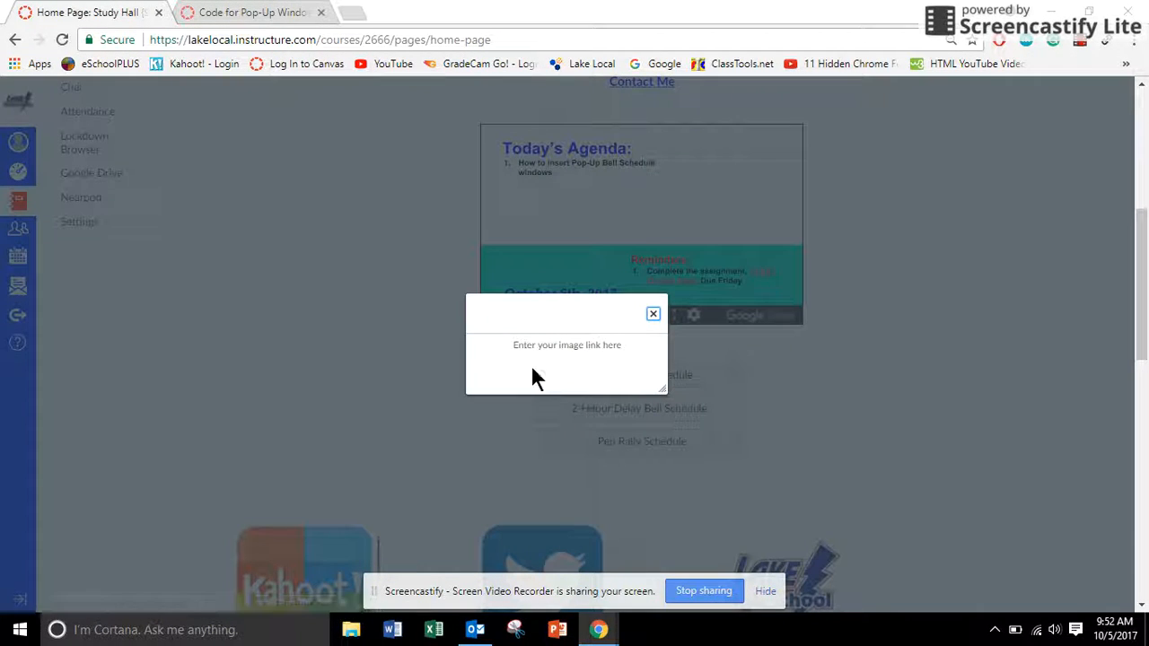
{"action": "left_click", "coordinate": [654, 314]}
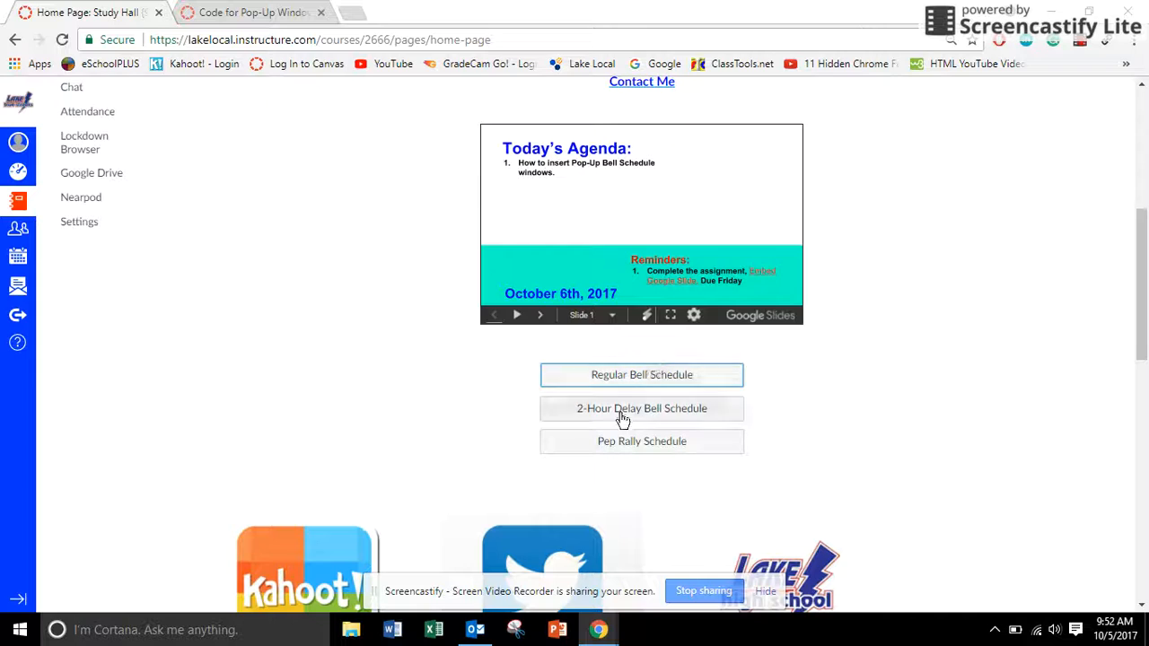
{"action": "left_click", "coordinate": [661, 412]}
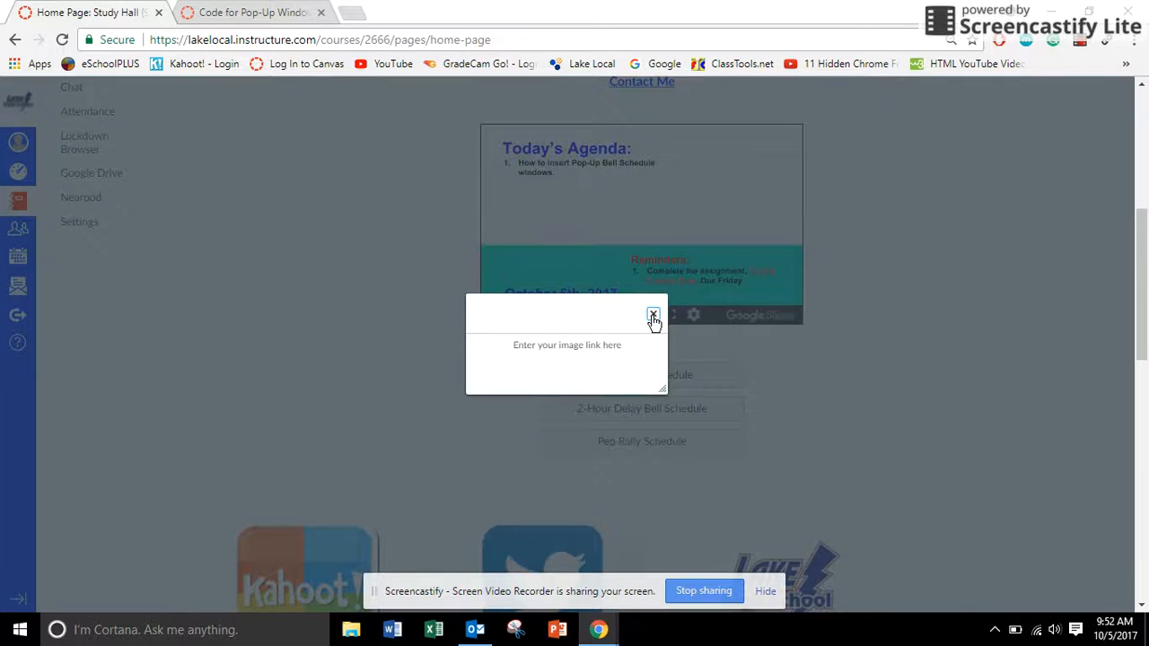
{"action": "left_click", "coordinate": [654, 316]}
{"action": "left_click", "coordinate": [628, 441]}
{"action": "left_click", "coordinate": [653, 316]}
Go to the Bell Schedules Pop-Up Windows page and open its link for saving the bell schedule images in a new tab
{"action": "scroll", "coordinate": [910, 345], "scroll_direction": "down", "scroll_amount": 8}
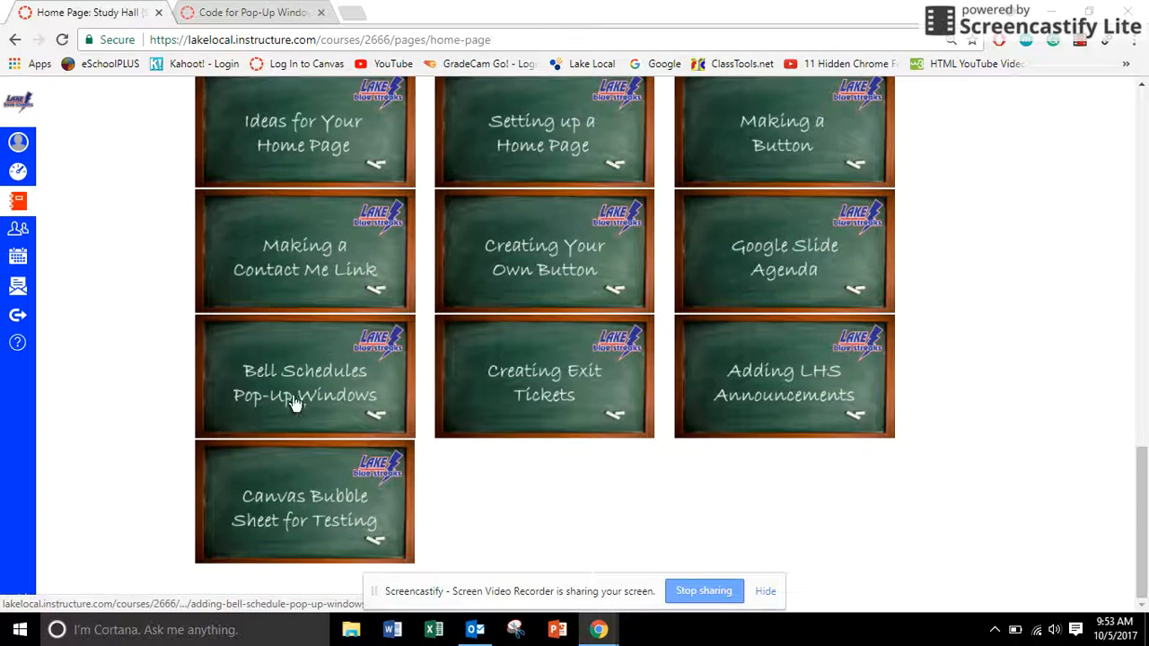
{"action": "left_click", "coordinate": [304, 384]}
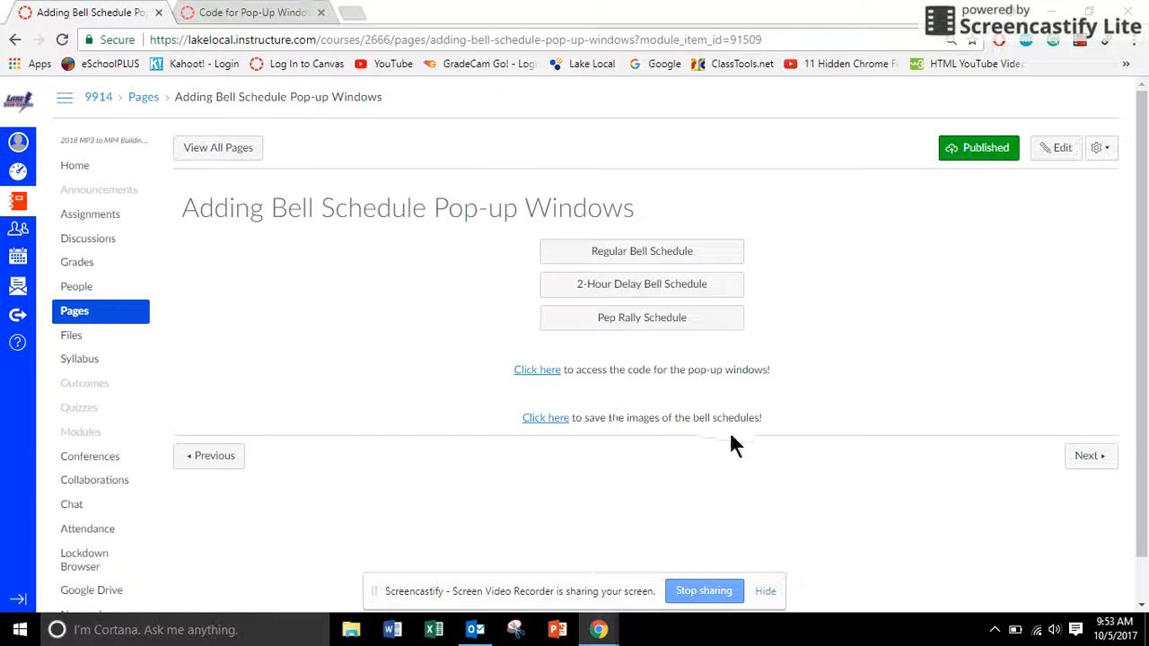
{"action": "right_click", "coordinate": [533, 422]}
{"action": "left_click", "coordinate": [555, 431]}
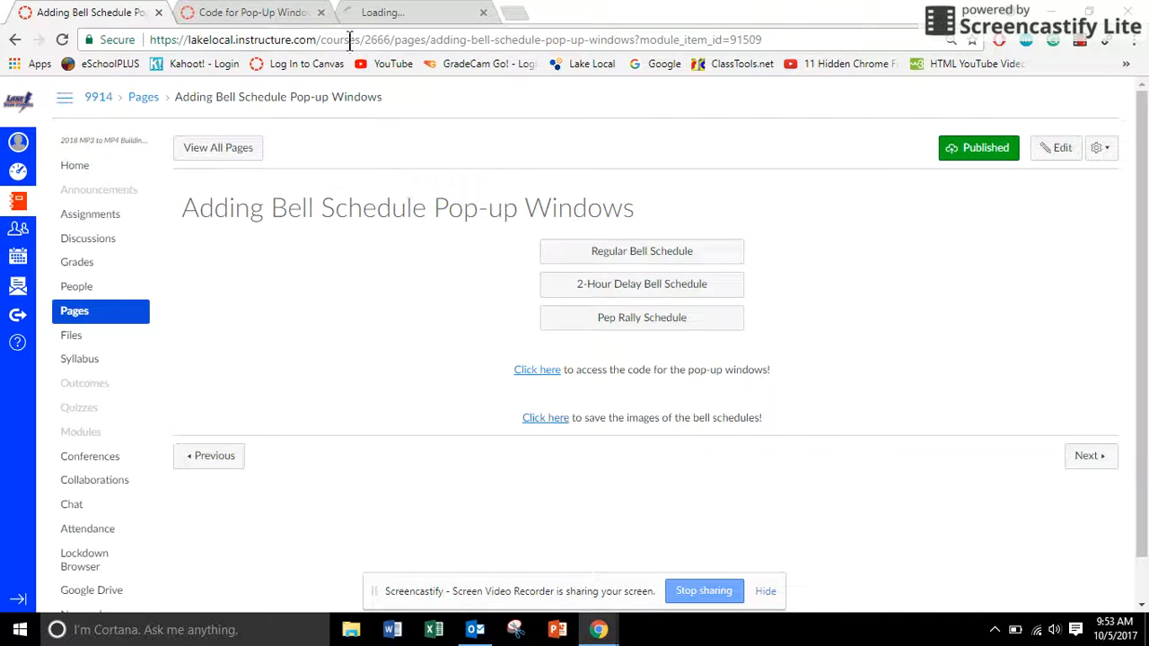
Close the Code for Pop-Up Windows tab and look through the schedules on the Bell Schedule Images page
{"action": "left_click", "coordinate": [316, 13]}
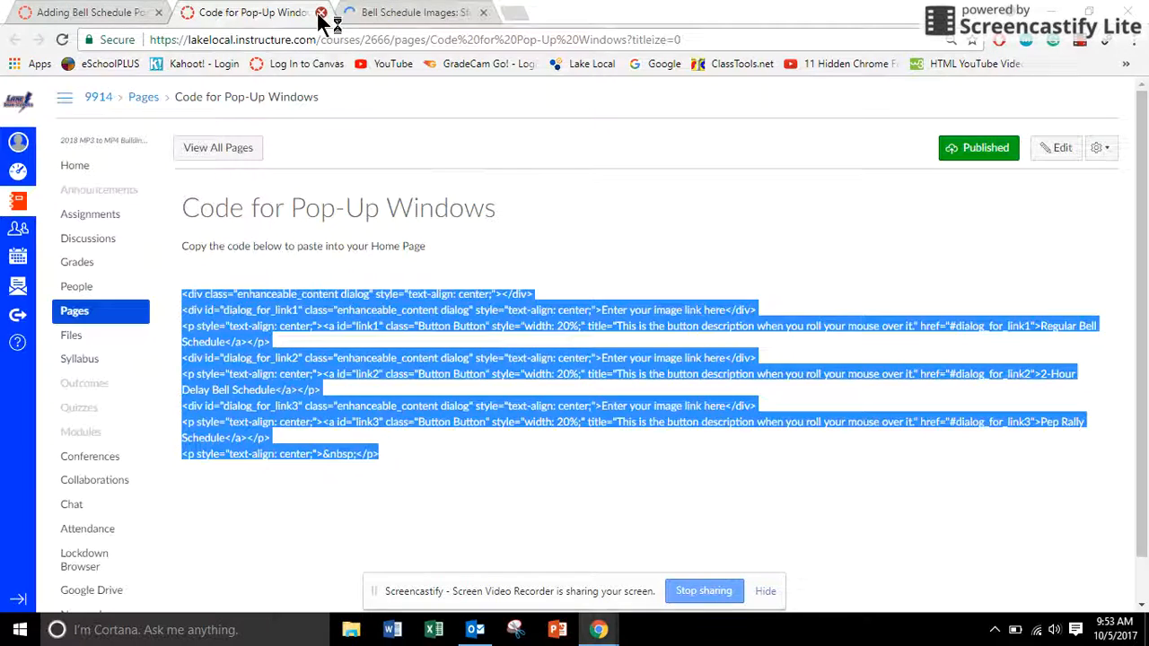
{"action": "left_click", "coordinate": [320, 12]}
{"action": "scroll", "coordinate": [848, 354], "scroll_direction": "down", "scroll_amount": 10}
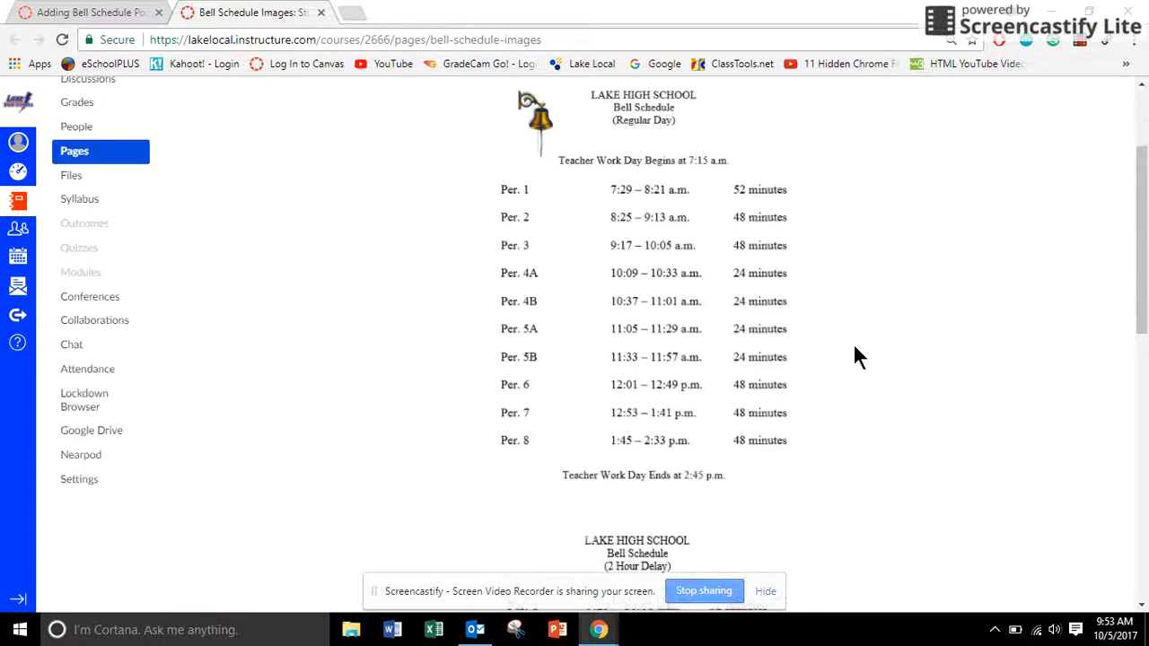
{"action": "scroll", "coordinate": [851, 353], "scroll_direction": "up", "scroll_amount": 10}
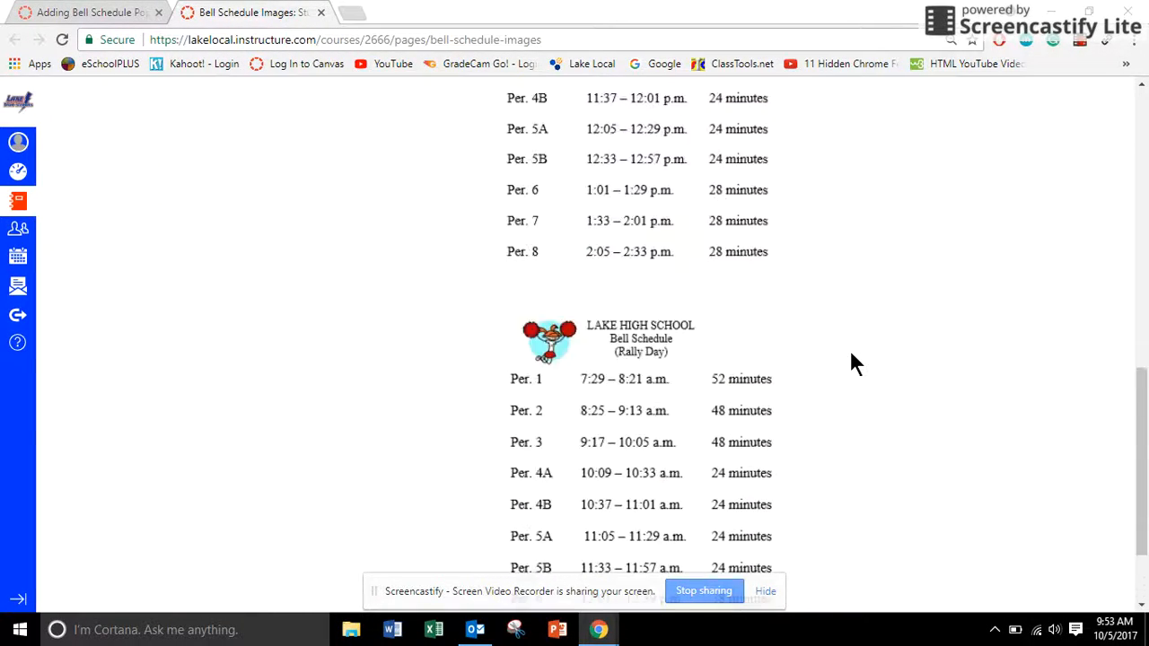
{"action": "scroll", "coordinate": [849, 349], "scroll_direction": "down", "scroll_amount": 1}
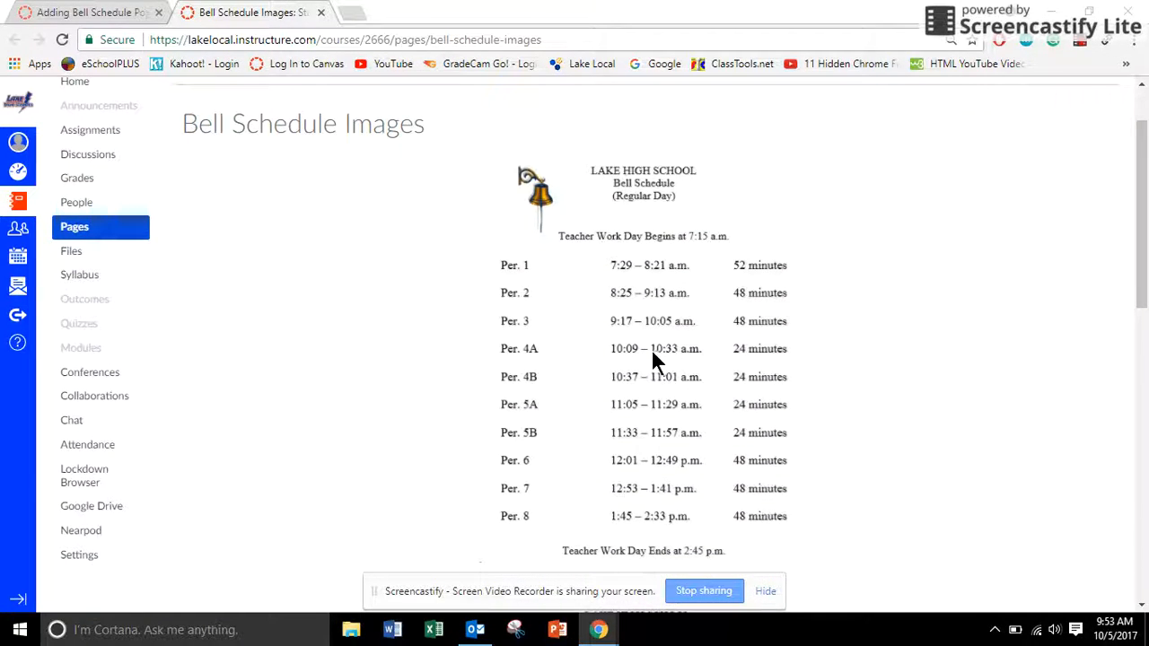
Start saving the Regular Day bell schedule image with Pictures as the destination folder, and cancel the save
{"action": "right_click", "coordinate": [653, 350]}
{"action": "left_click", "coordinate": [688, 384]}
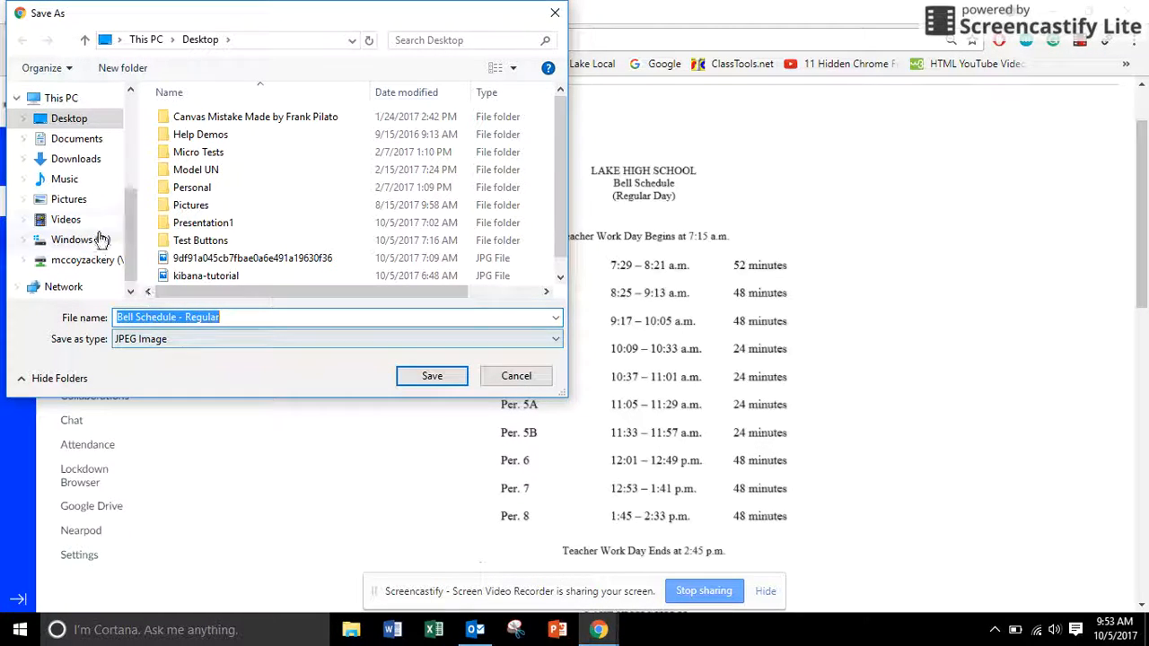
{"action": "left_click", "coordinate": [77, 206]}
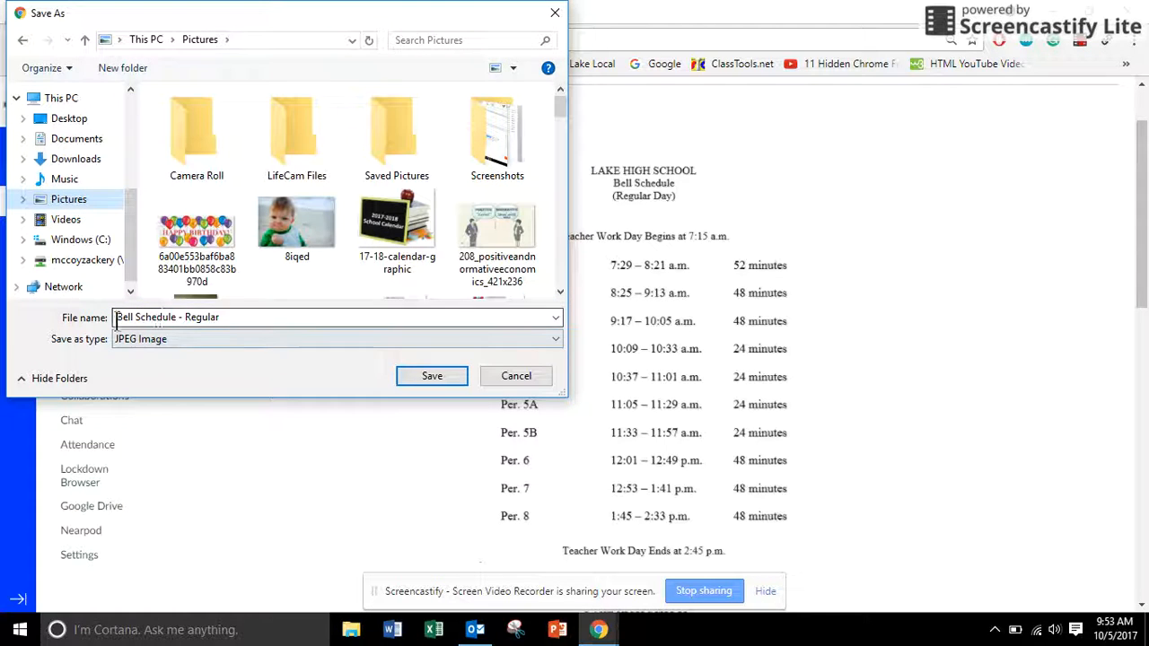
{"action": "left_click", "coordinate": [555, 13]}
Start saving the 2 Hour Delay bell schedule image with Pictures as the destination folder, and cancel the save
{"action": "scroll", "coordinate": [808, 339], "scroll_direction": "down", "scroll_amount": 1}
{"action": "scroll", "coordinate": [807, 341], "scroll_direction": "down", "scroll_amount": 4}
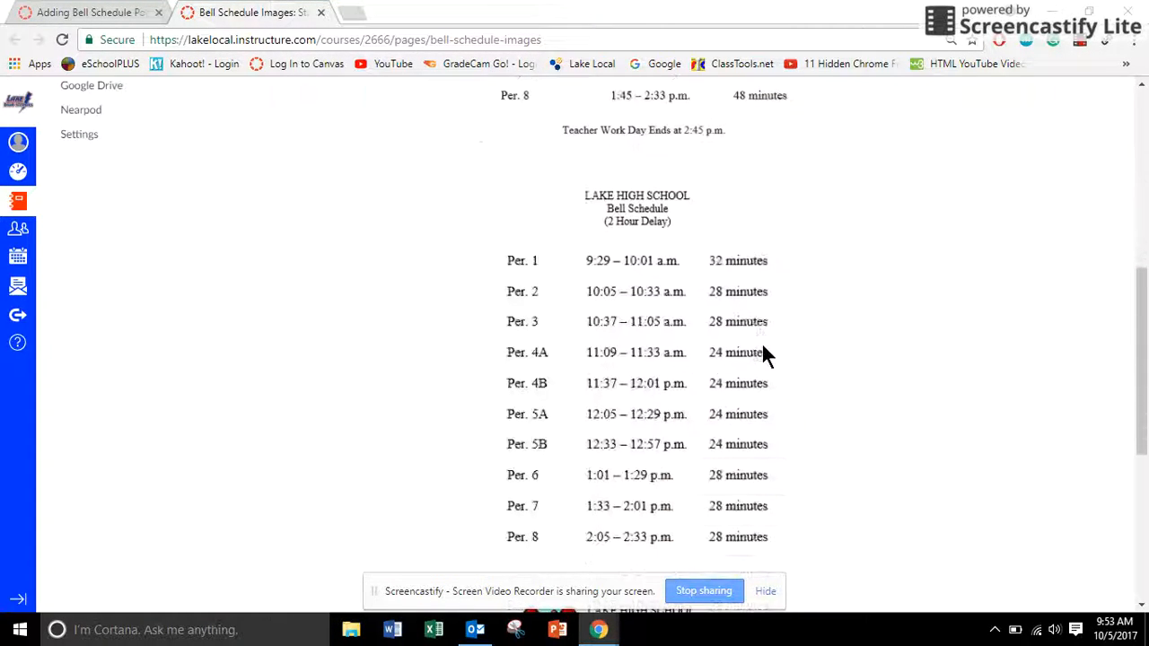
{"action": "right_click", "coordinate": [643, 347]}
{"action": "left_click", "coordinate": [692, 380]}
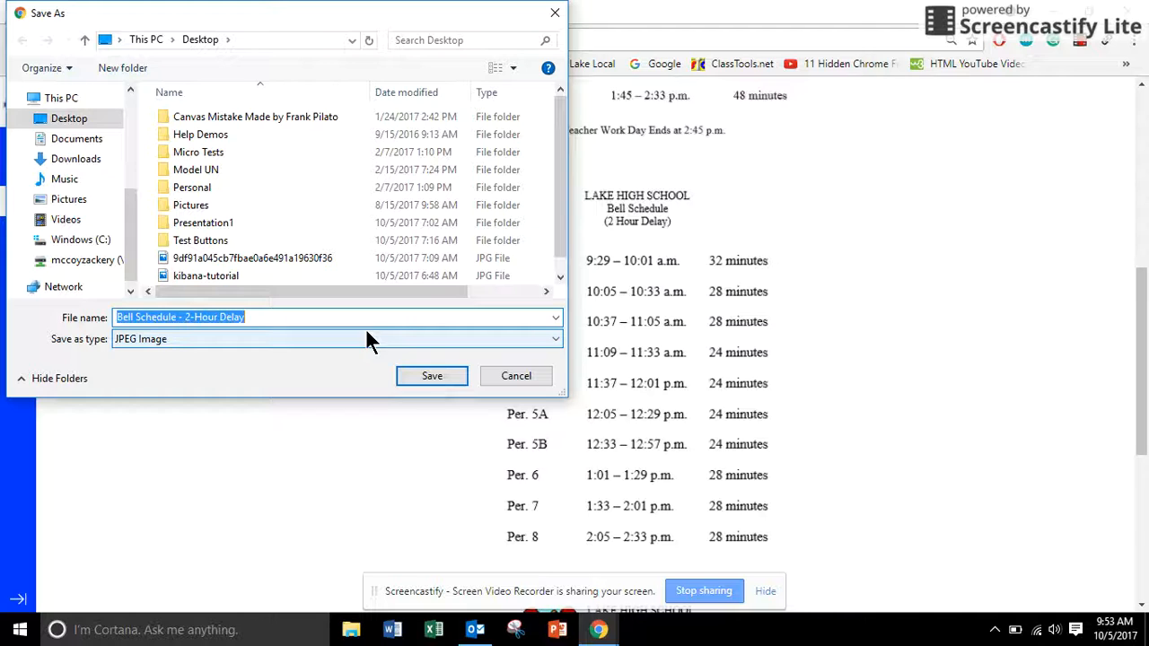
{"action": "left_click", "coordinate": [70, 199]}
{"action": "left_click", "coordinate": [551, 14]}
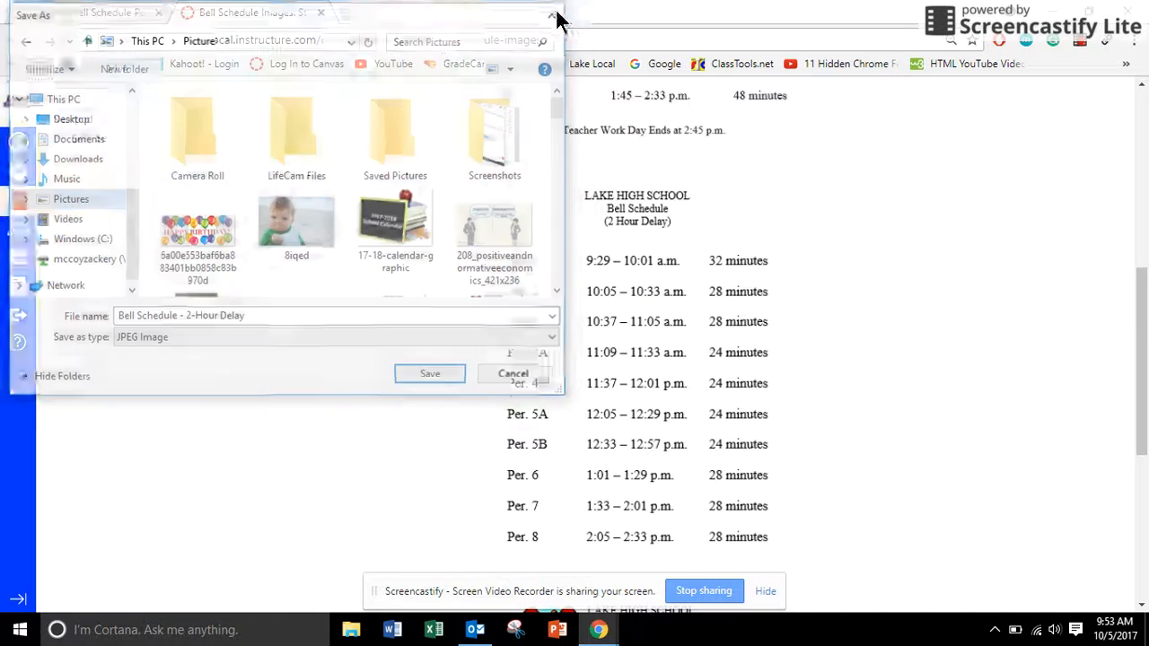
Bring up the save dialog for the Rally Day bell schedule image and cancel it
{"action": "scroll", "coordinate": [837, 335], "scroll_direction": "down", "scroll_amount": 5}
{"action": "right_click", "coordinate": [649, 319]}
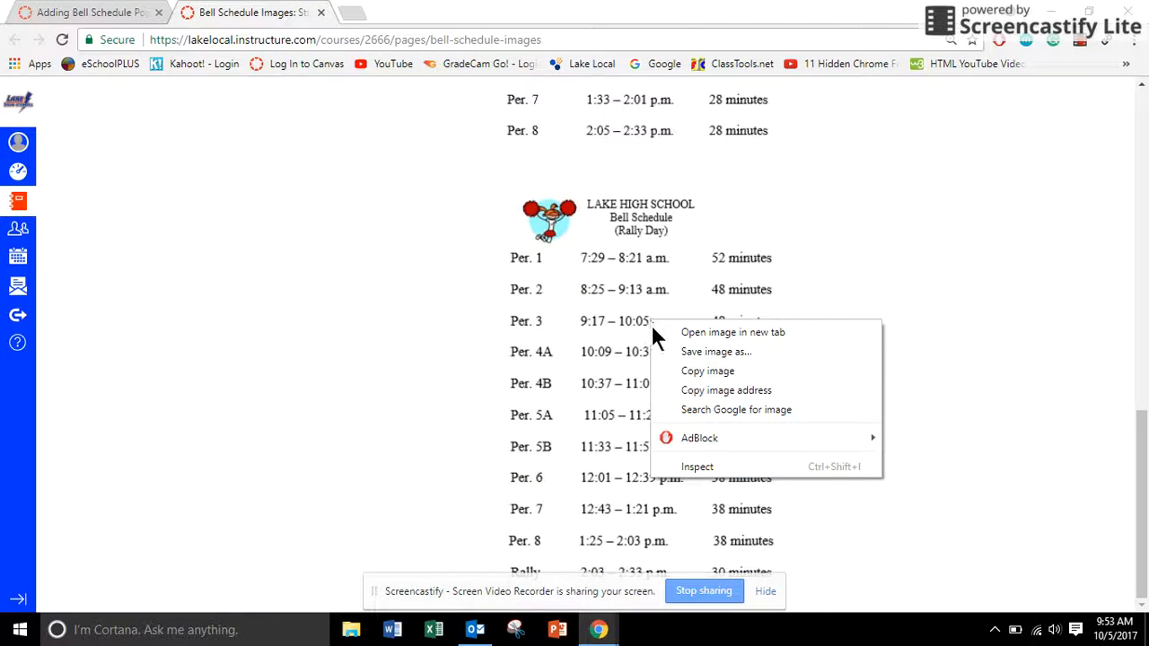
{"action": "left_click", "coordinate": [694, 350]}
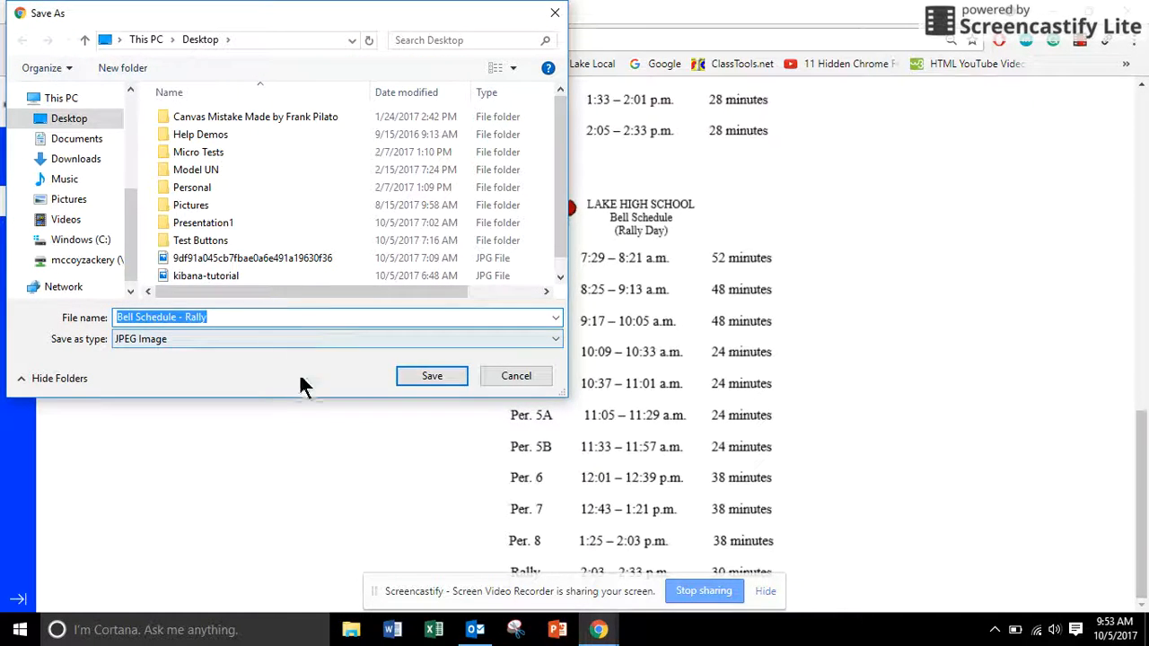
{"action": "left_click", "coordinate": [508, 376]}
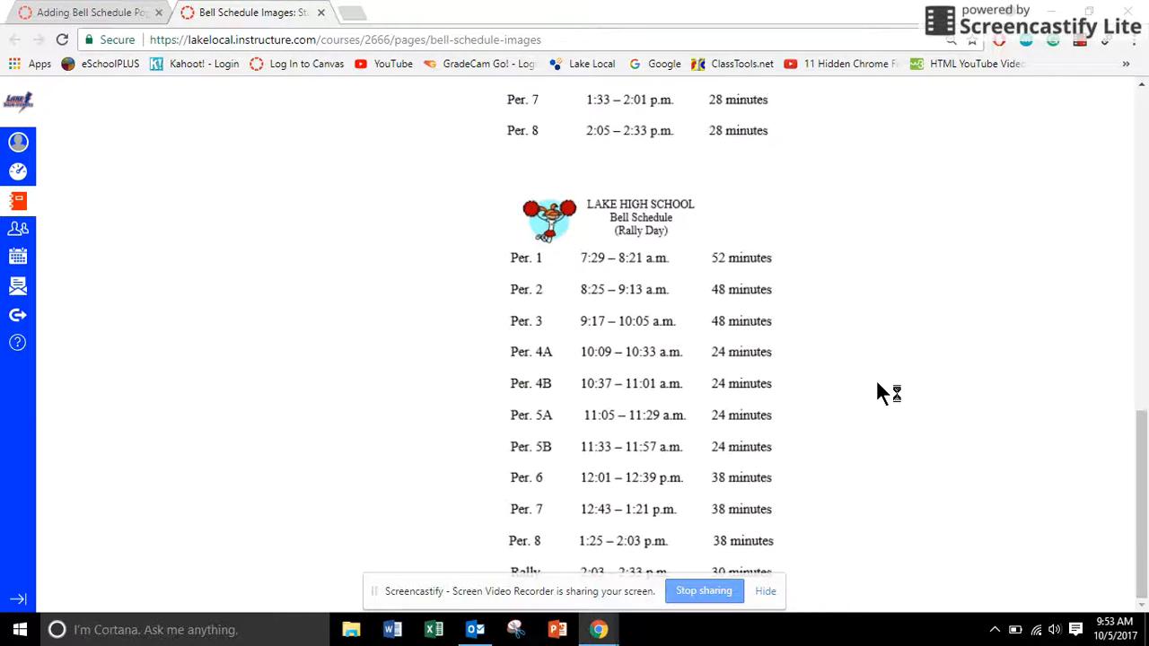
{"action": "scroll", "coordinate": [804, 463], "scroll_direction": "up", "scroll_amount": 15}
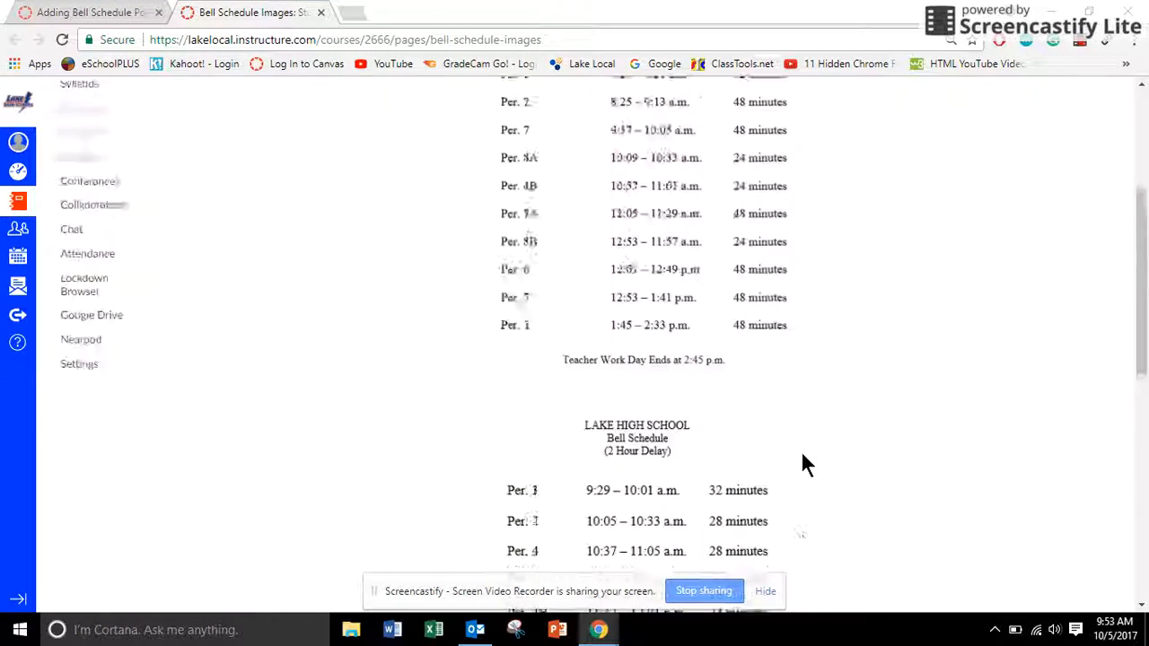
{"action": "scroll", "coordinate": [801, 455], "scroll_direction": "down", "scroll_amount": 20}
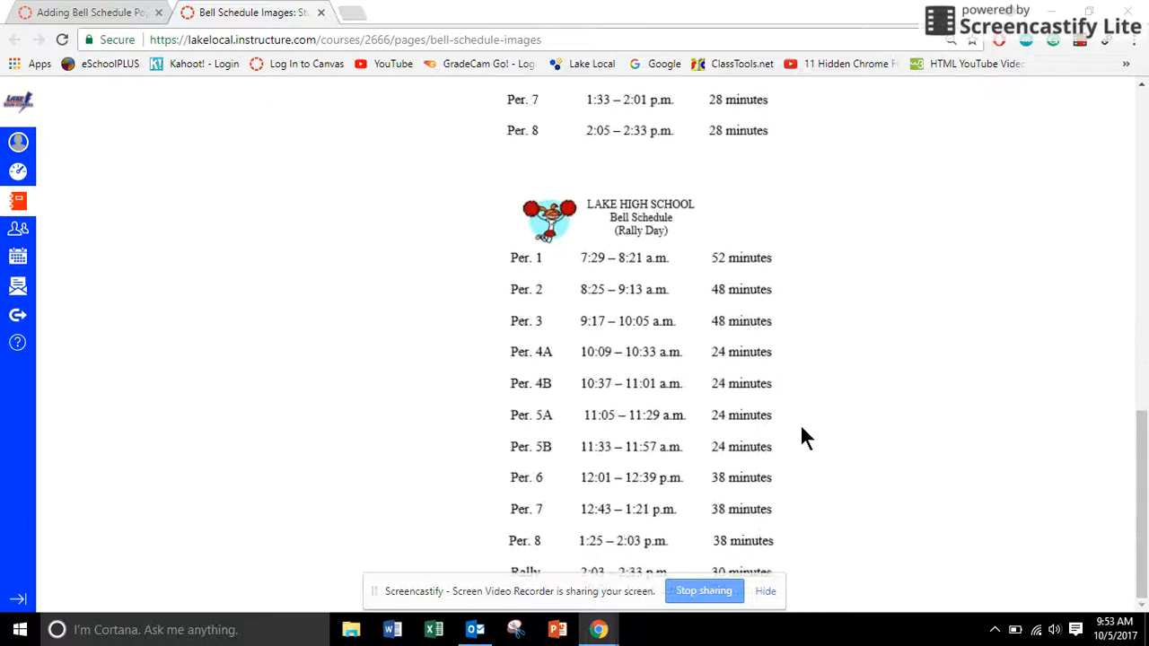
{"action": "scroll", "coordinate": [801, 444], "scroll_direction": "up", "scroll_amount": 20}
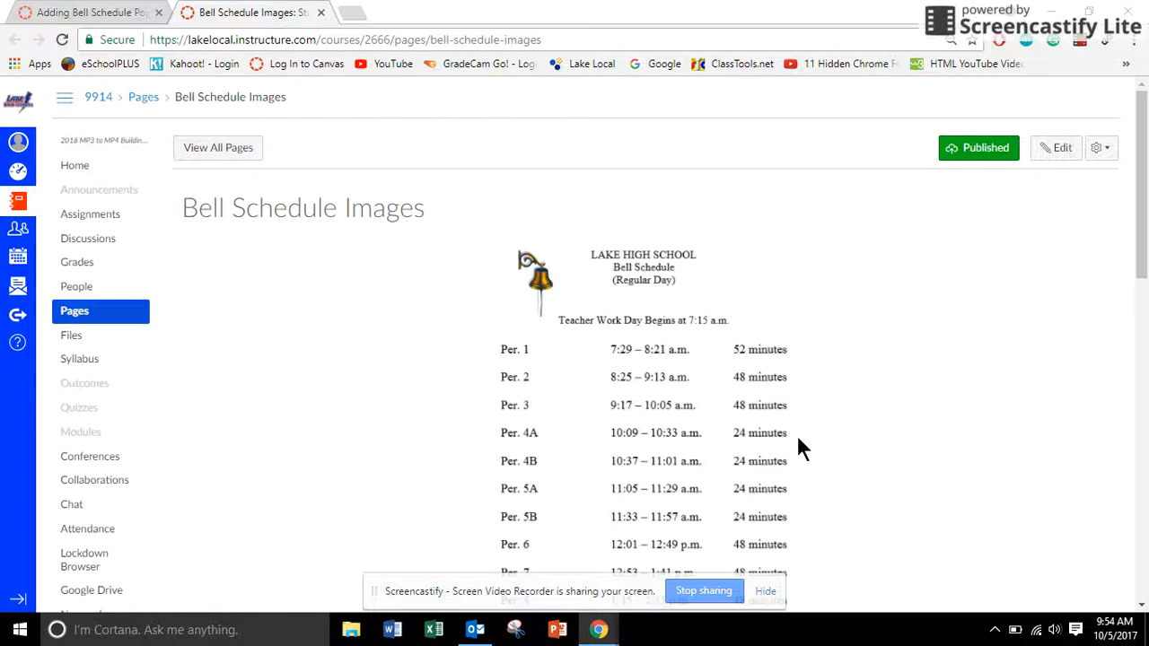
Close the Bell Schedule Images tab and open the course Home Page for editing at the bell schedule placeholders
{"action": "left_click", "coordinate": [320, 12]}
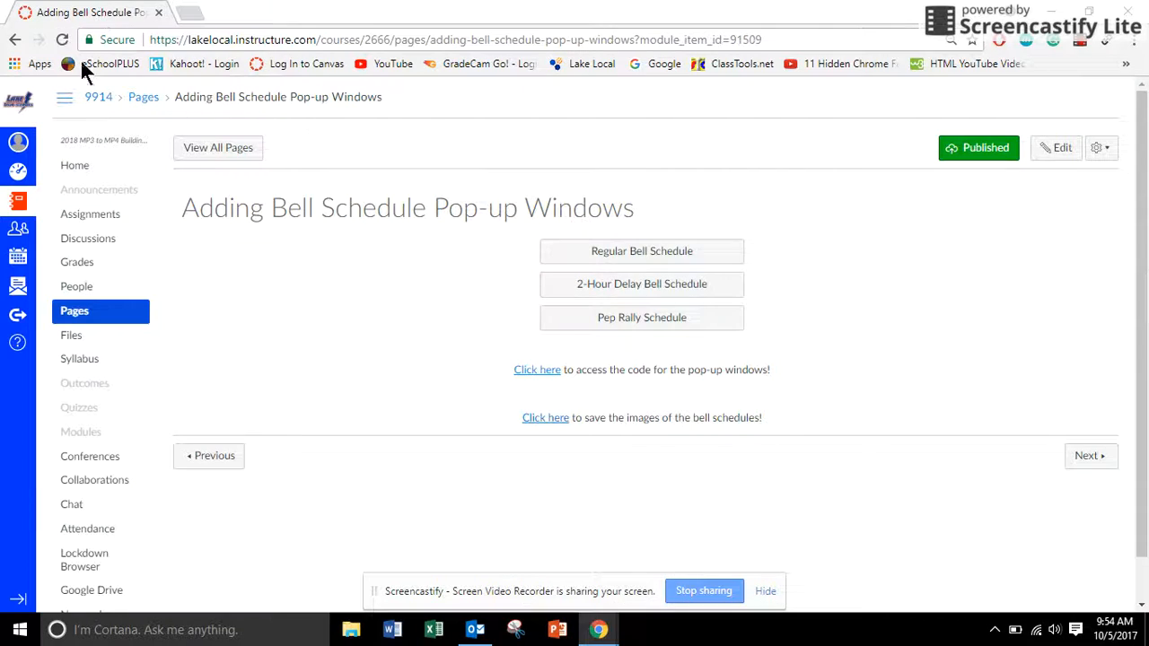
{"action": "left_click", "coordinate": [71, 165]}
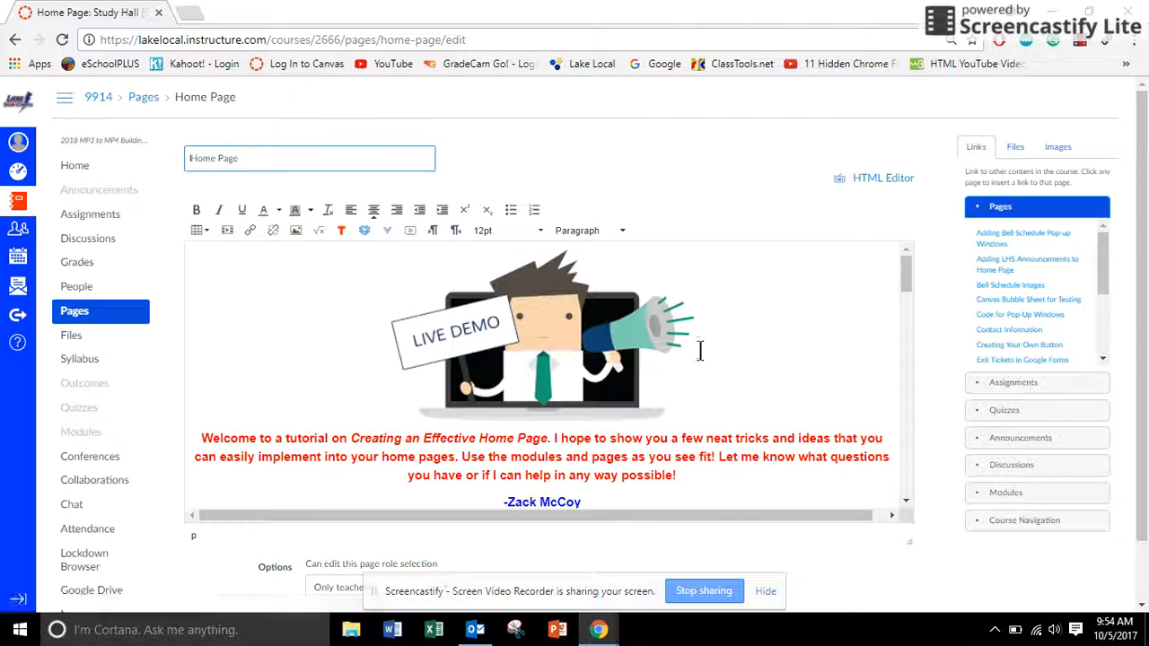
{"action": "scroll", "coordinate": [700, 350], "scroll_direction": "down", "scroll_amount": 8}
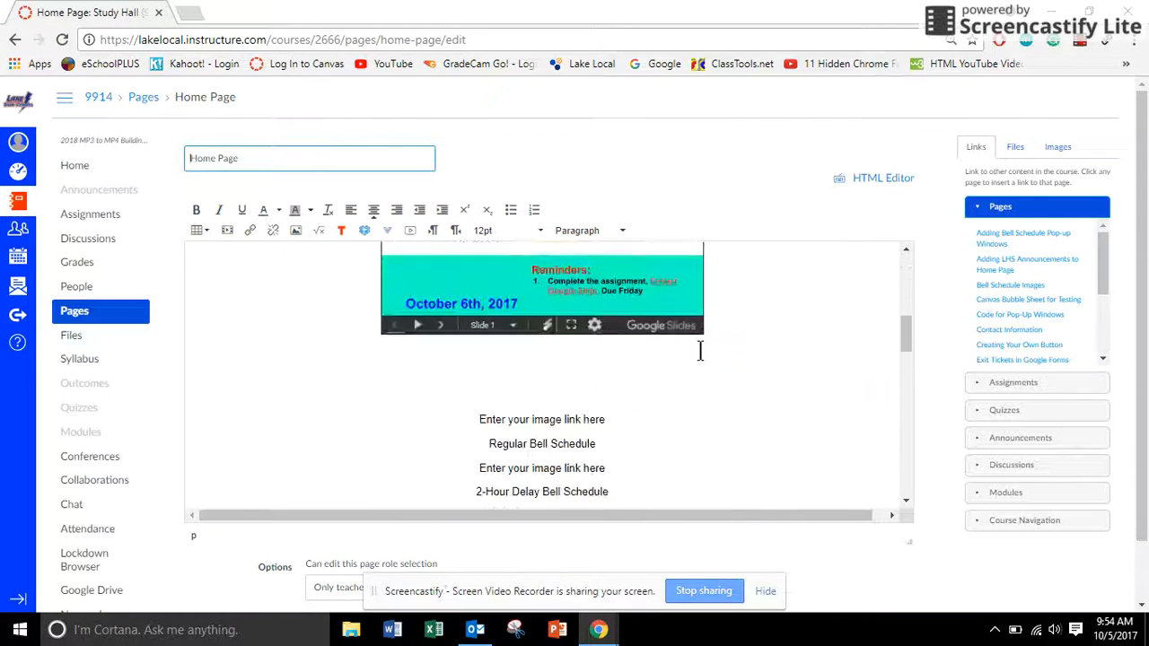
{"action": "scroll", "coordinate": [698, 351], "scroll_direction": "down", "scroll_amount": 2}
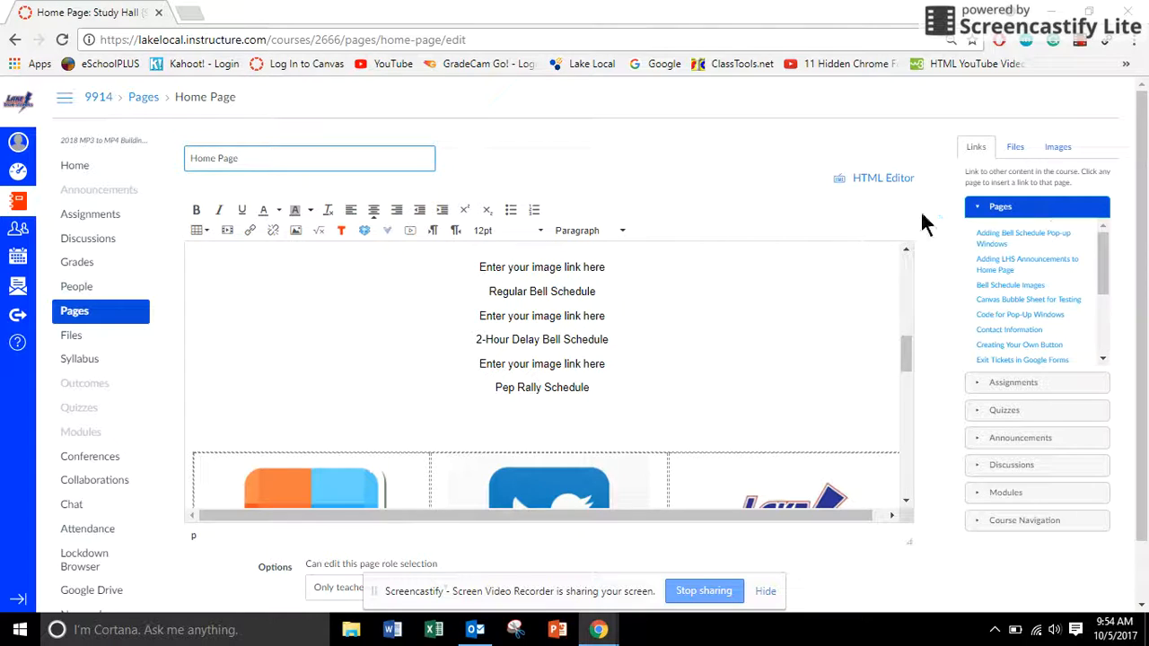
In the page's HTML code, replace the "Enter your image link here" placeholder for Regular Bell Schedule with the course image Bell Schedule - Regular.jpg
{"action": "left_click", "coordinate": [900, 178]}
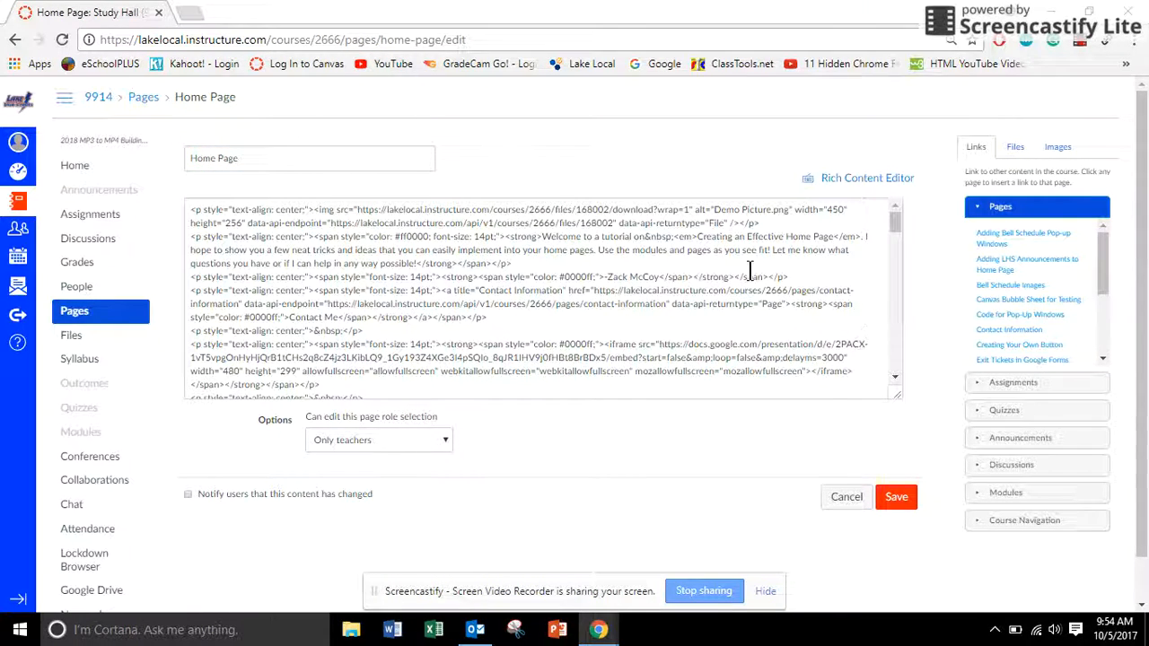
{"action": "scroll", "coordinate": [747, 270], "scroll_direction": "down", "scroll_amount": 6}
{"action": "scroll", "coordinate": [747, 269], "scroll_direction": "up", "scroll_amount": 3}
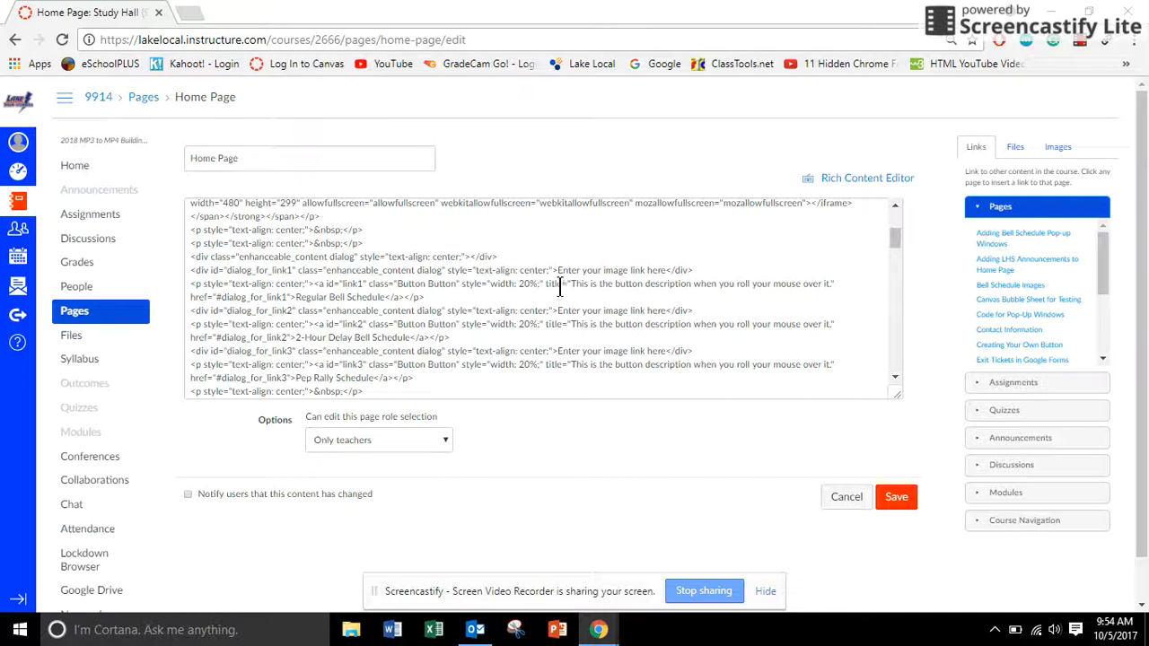
{"action": "left_click_drag", "start_coordinate": [557, 269], "coordinate": [666, 273]}
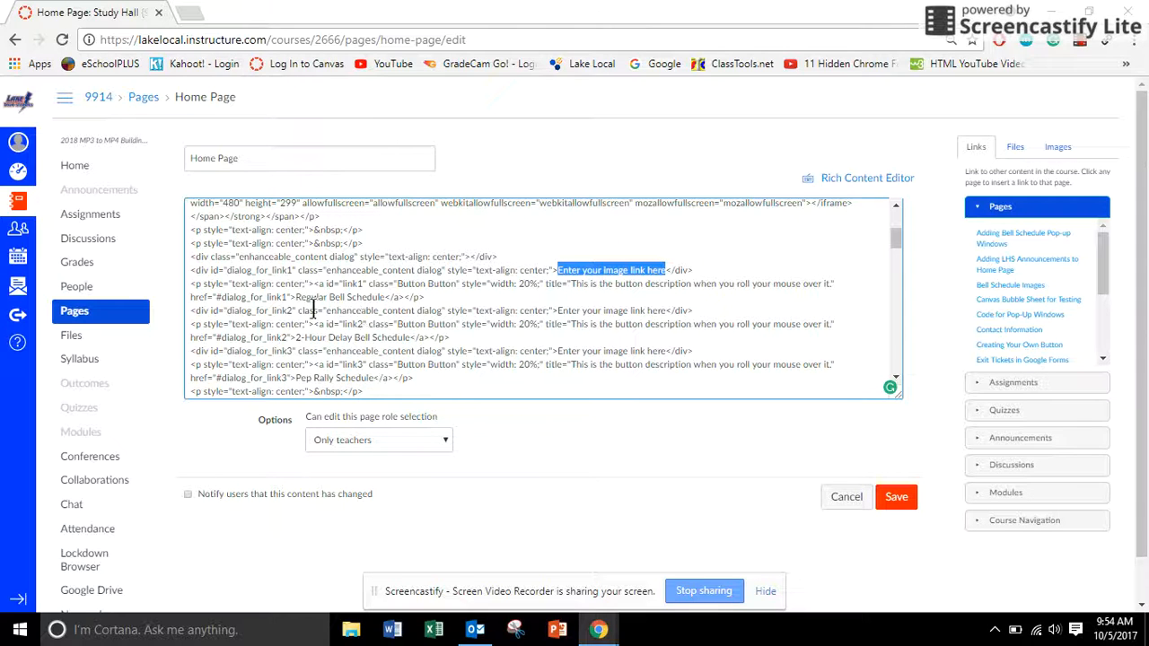
{"action": "left_click_drag", "start_coordinate": [296, 299], "coordinate": [386, 301]}
{"action": "left_click", "coordinate": [632, 284]}
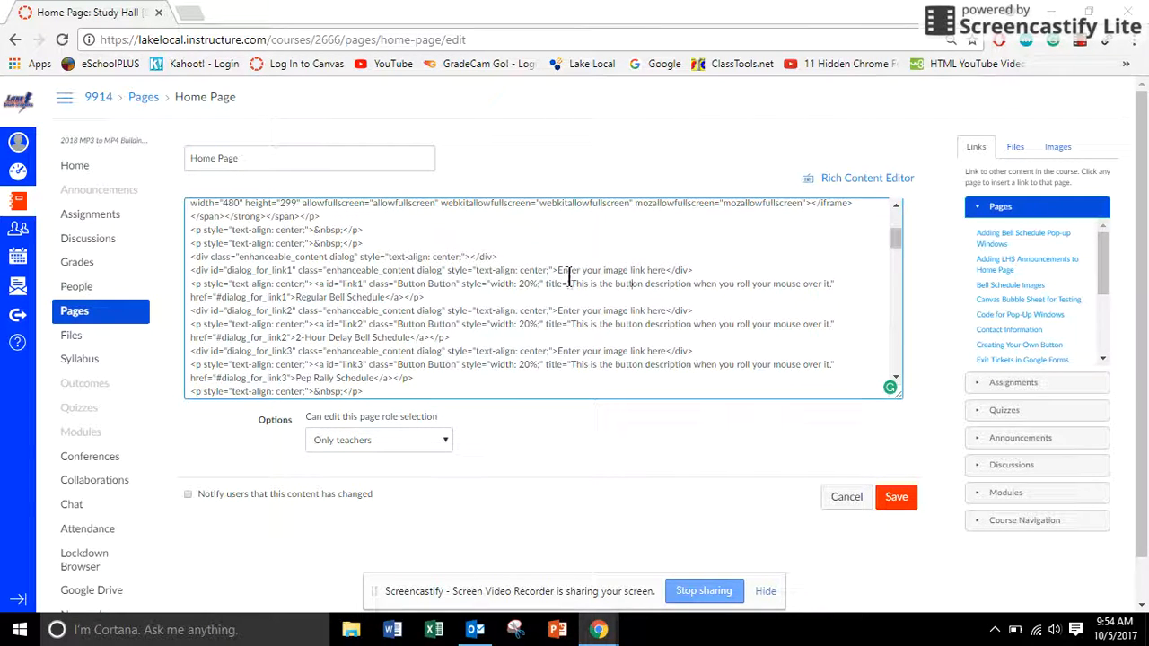
{"action": "left_click_drag", "start_coordinate": [566, 271], "coordinate": [662, 271]}
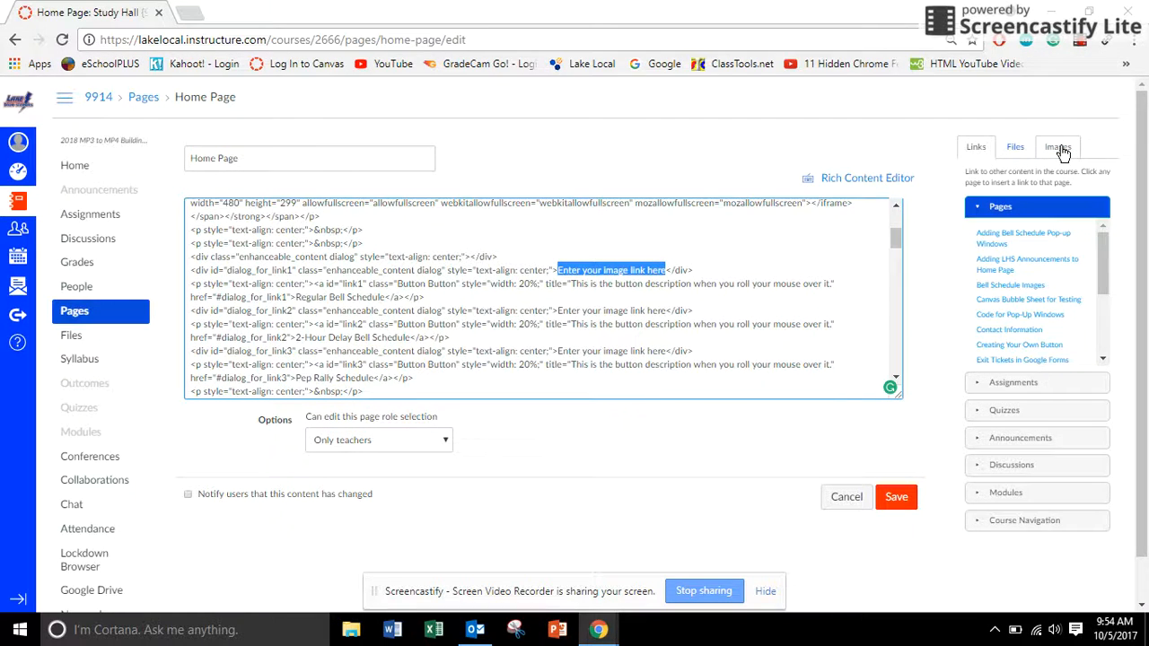
{"action": "left_click", "coordinate": [1060, 151]}
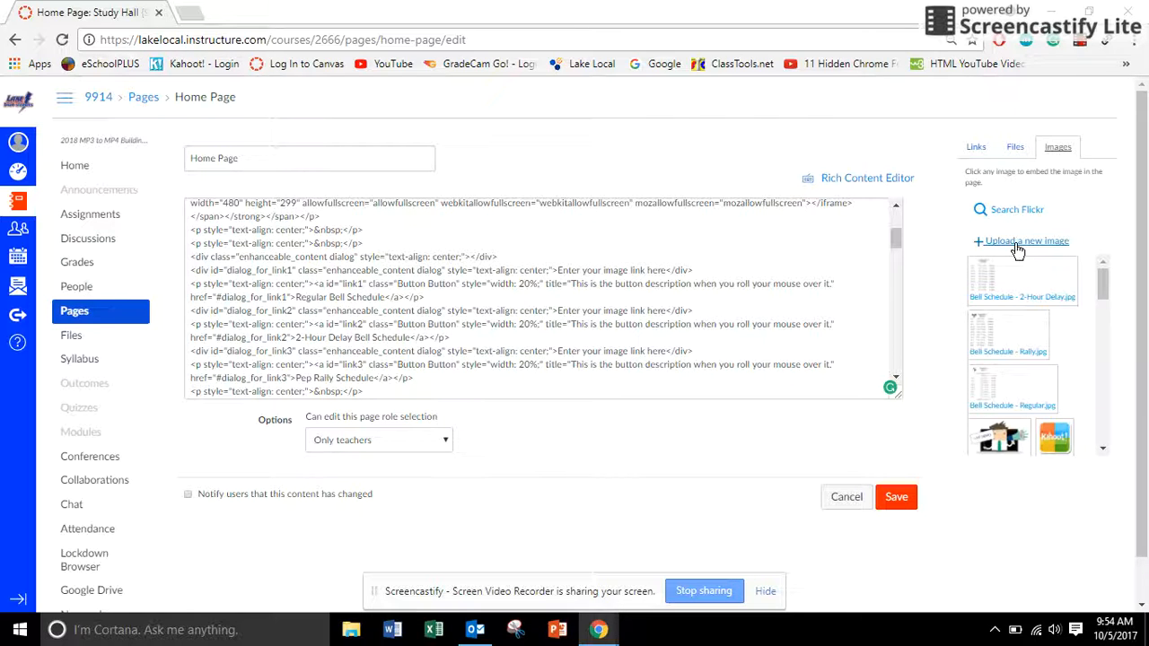
{"action": "left_click", "coordinate": [1000, 395]}
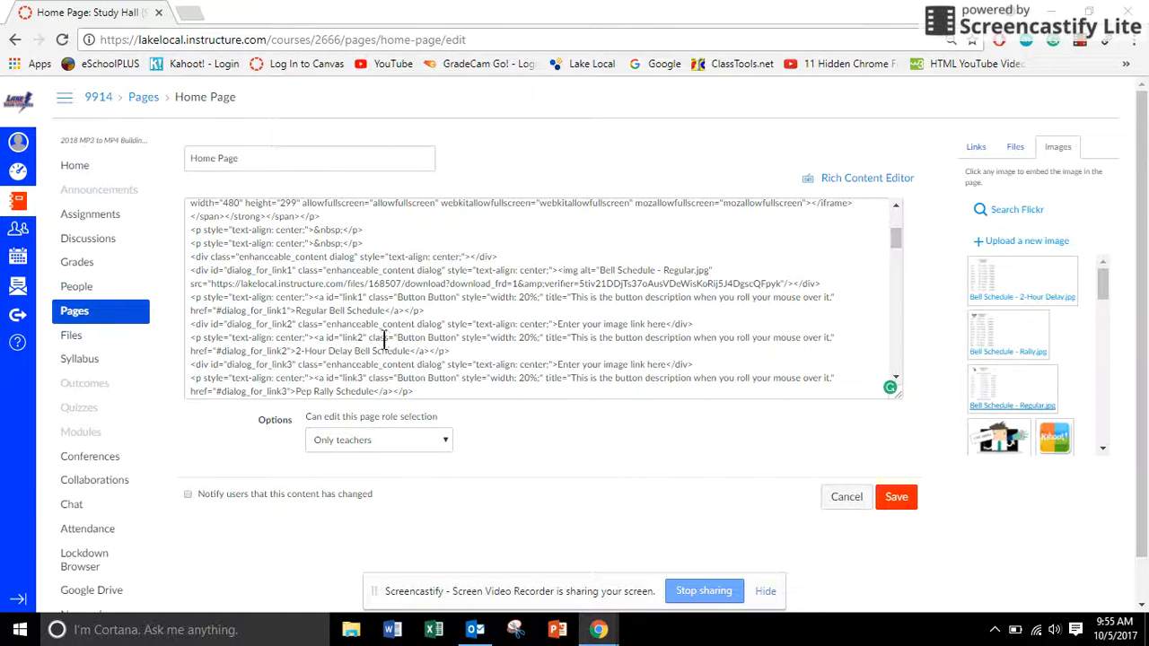
Replace the image link placeholder for 2-Hour Delay Bell Schedule with the course image Bell Schedule - 2-Hour Delay.jpg
{"action": "left_click_drag", "start_coordinate": [296, 352], "coordinate": [410, 352]}
{"action": "left_click", "coordinate": [598, 338]}
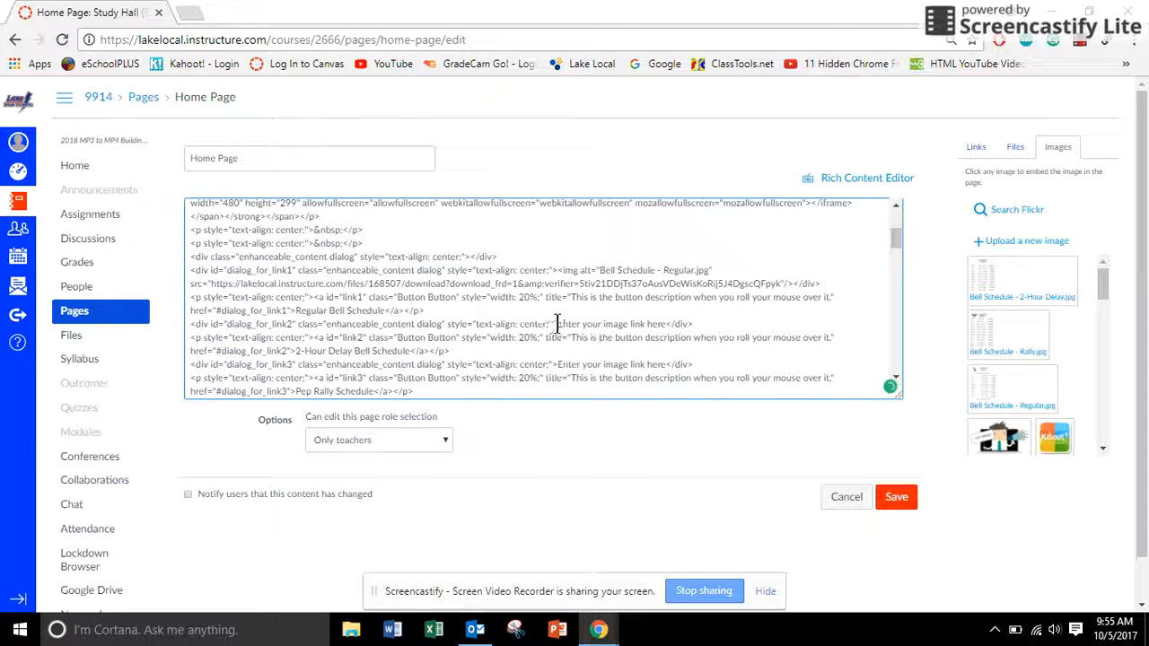
{"action": "left_click_drag", "start_coordinate": [558, 324], "coordinate": [664, 324]}
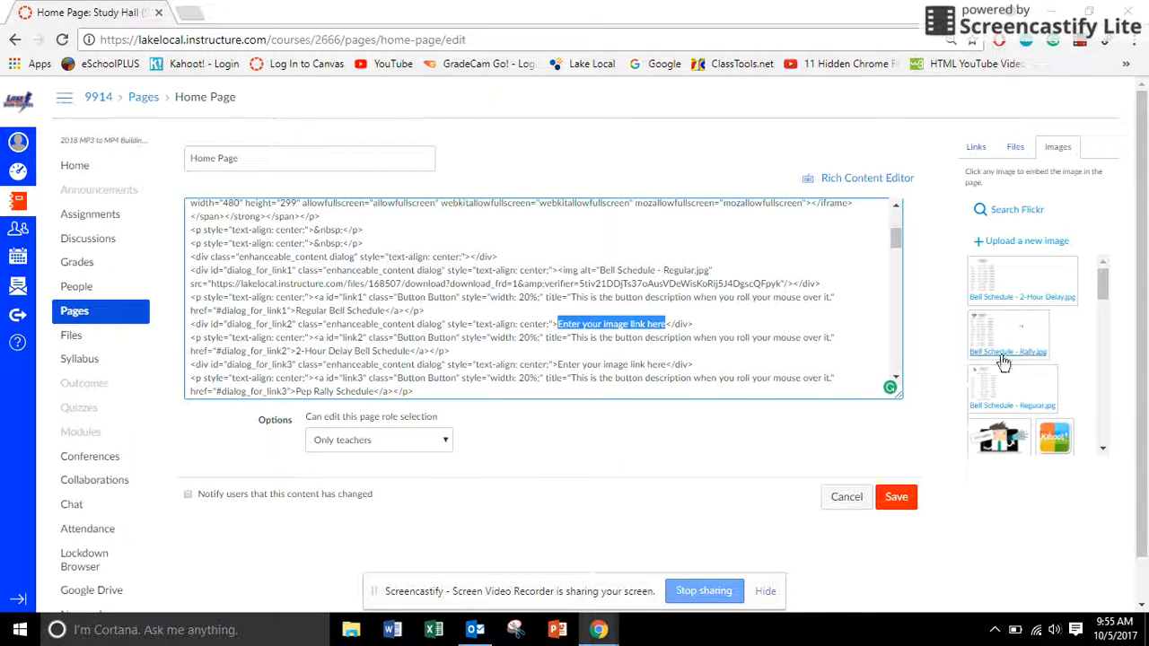
{"action": "left_click", "coordinate": [1014, 287]}
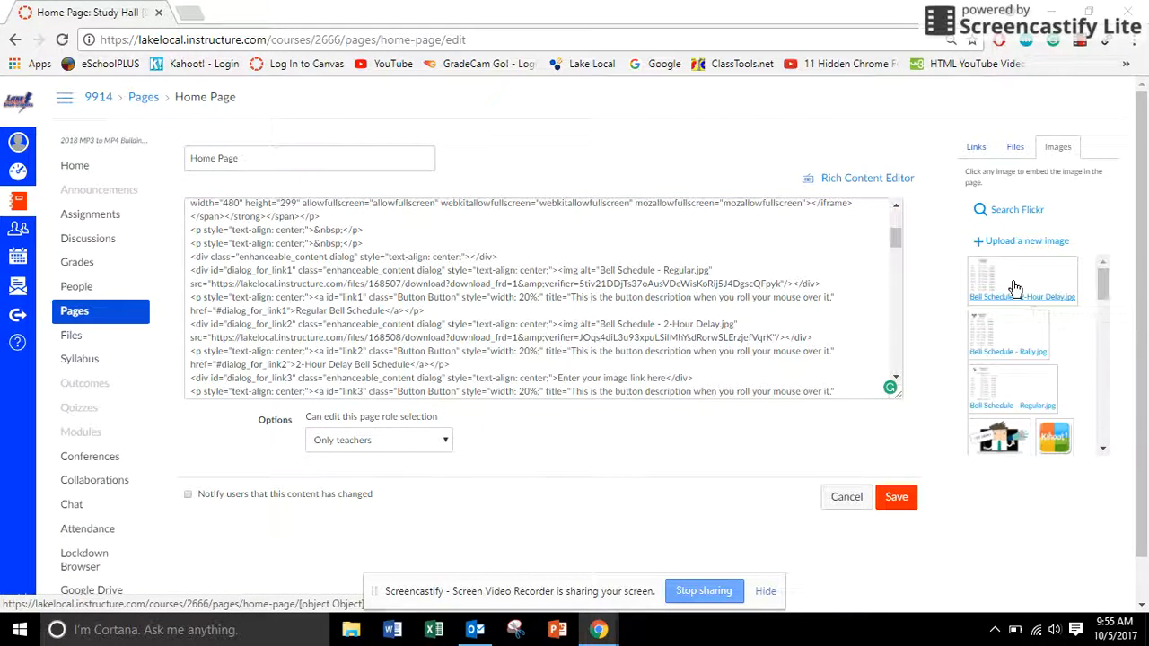
Replace the image link placeholder for Pep Rally Schedule with the course image Bell Schedule - Rally.jpg and save the page
{"action": "scroll", "coordinate": [802, 287], "scroll_direction": "down", "scroll_amount": 2}
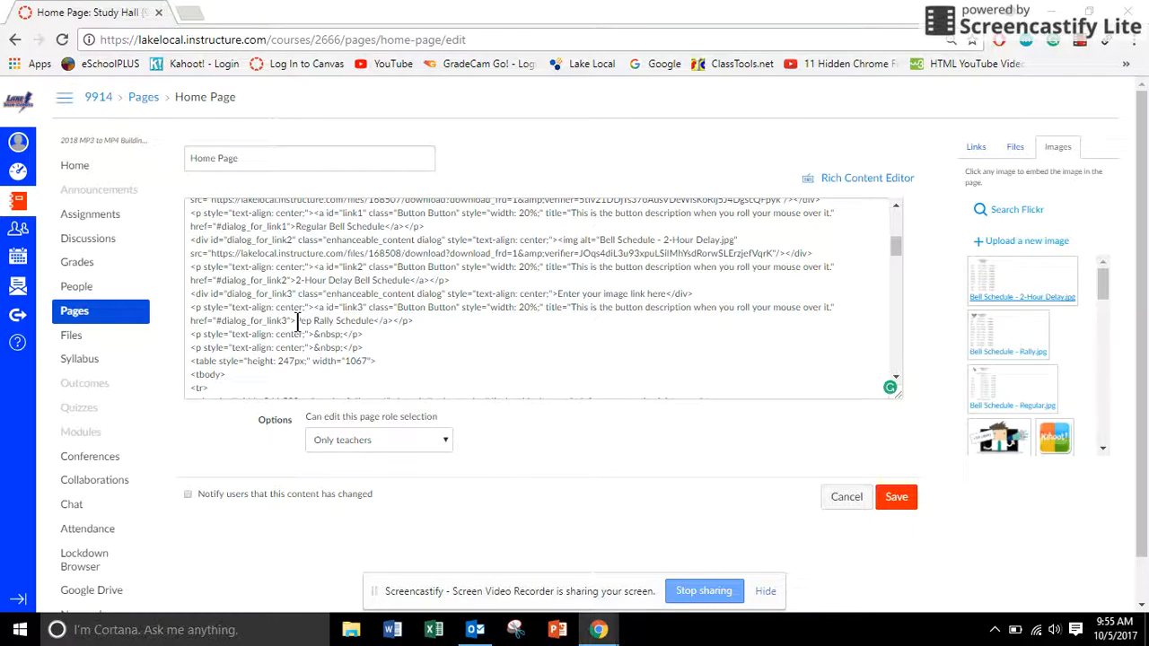
{"action": "left_click_drag", "start_coordinate": [297, 321], "coordinate": [372, 327]}
{"action": "left_click", "coordinate": [514, 335]}
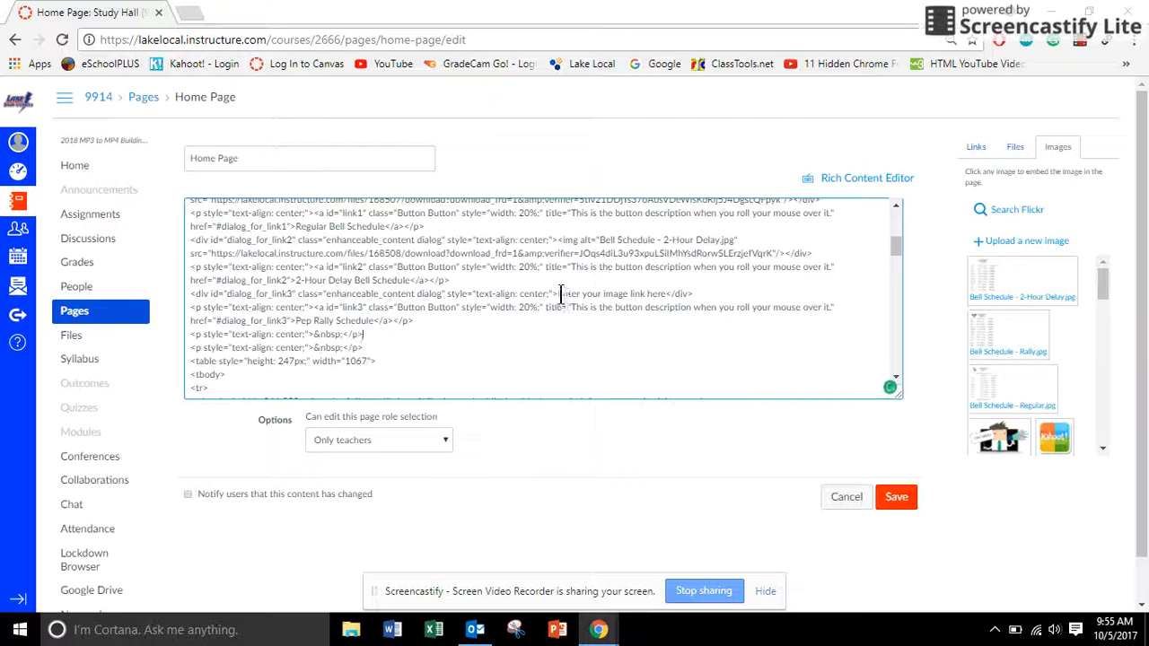
{"action": "left_click_drag", "start_coordinate": [557, 294], "coordinate": [656, 296]}
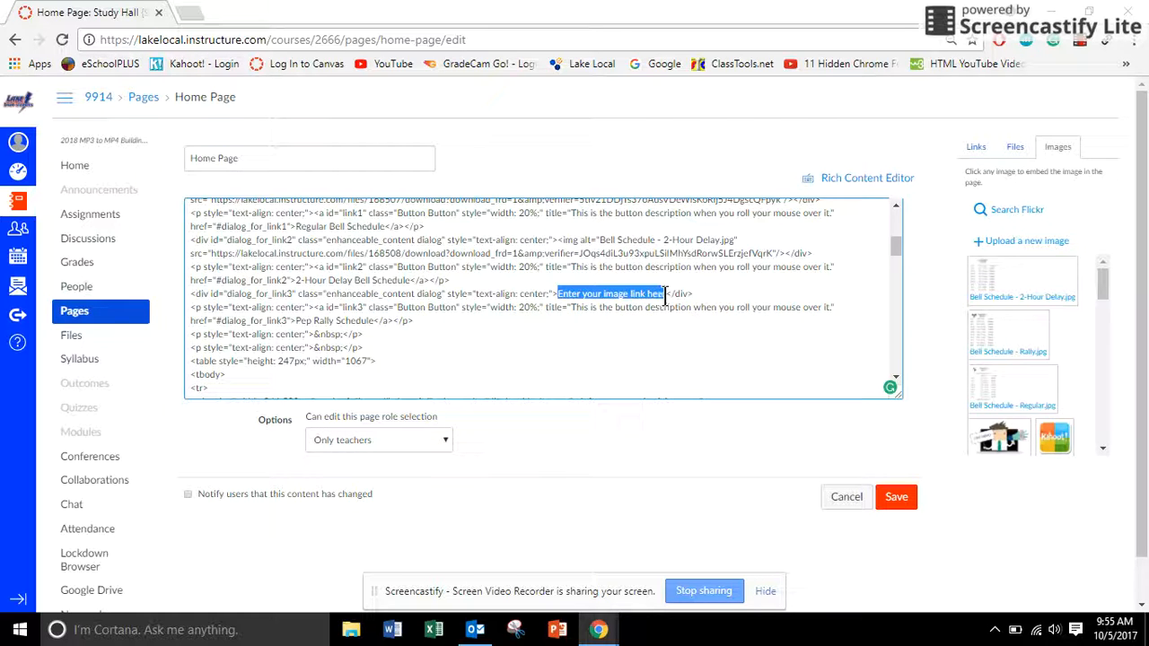
{"action": "left_click", "coordinate": [1007, 335]}
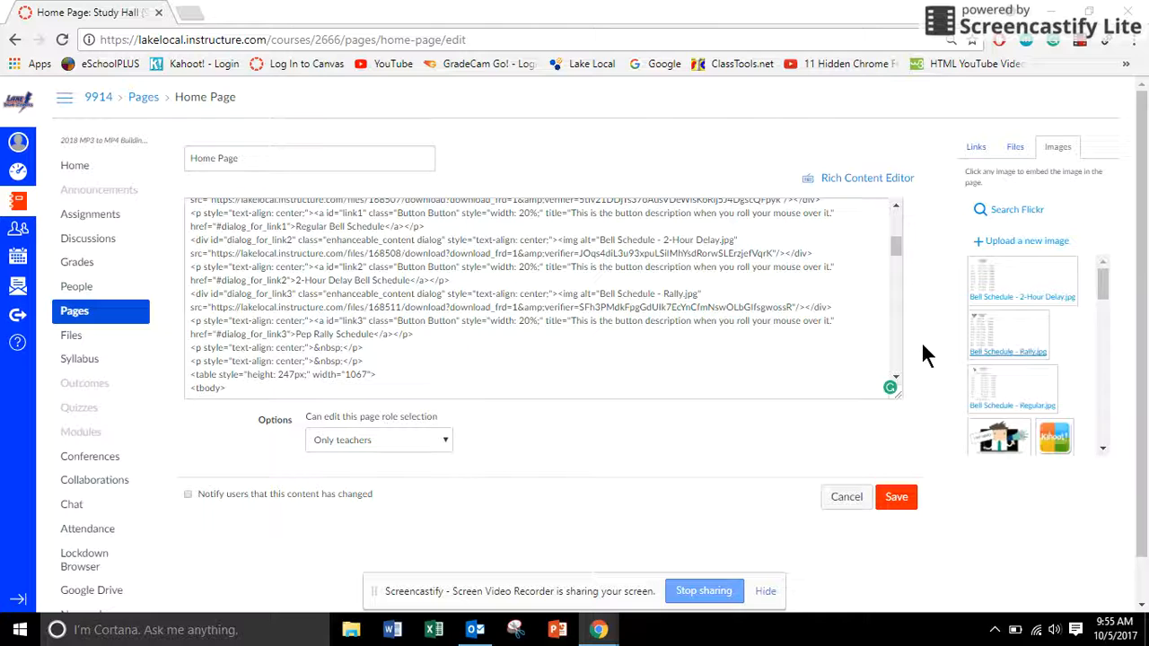
{"action": "left_click", "coordinate": [899, 501]}
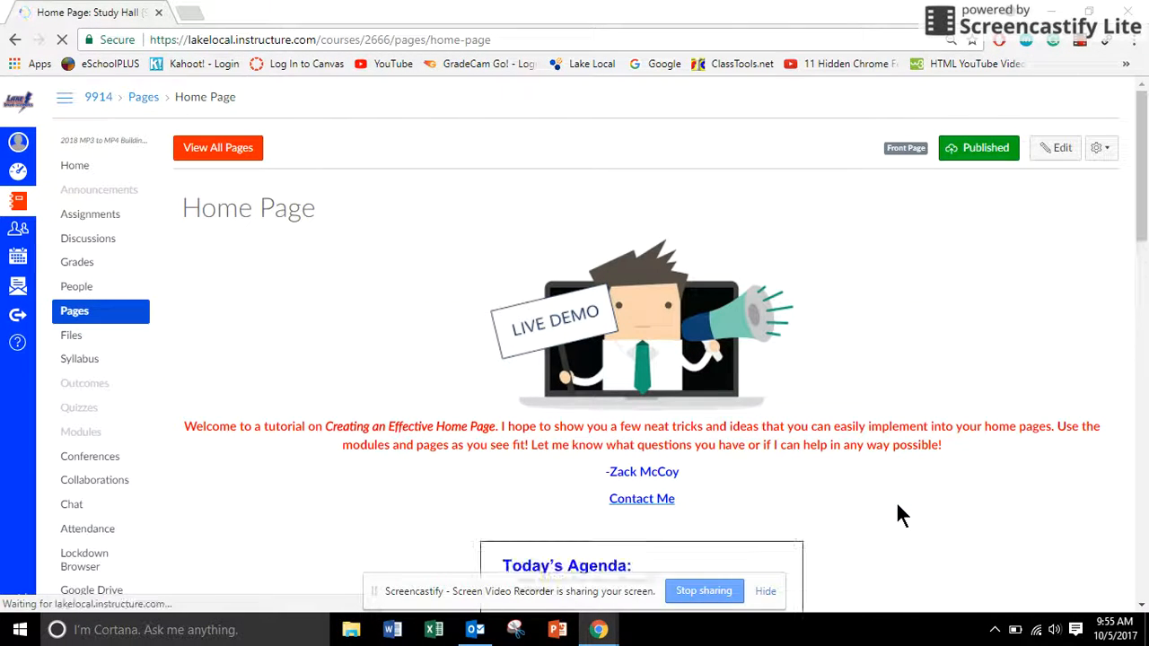
Test the Regular Bell Schedule pop-up on the home page, widening it to show the whole schedule before closing it
{"action": "scroll", "coordinate": [877, 296], "scroll_direction": "down", "scroll_amount": 4}
{"action": "scroll", "coordinate": [877, 296], "scroll_direction": "down", "scroll_amount": 3}
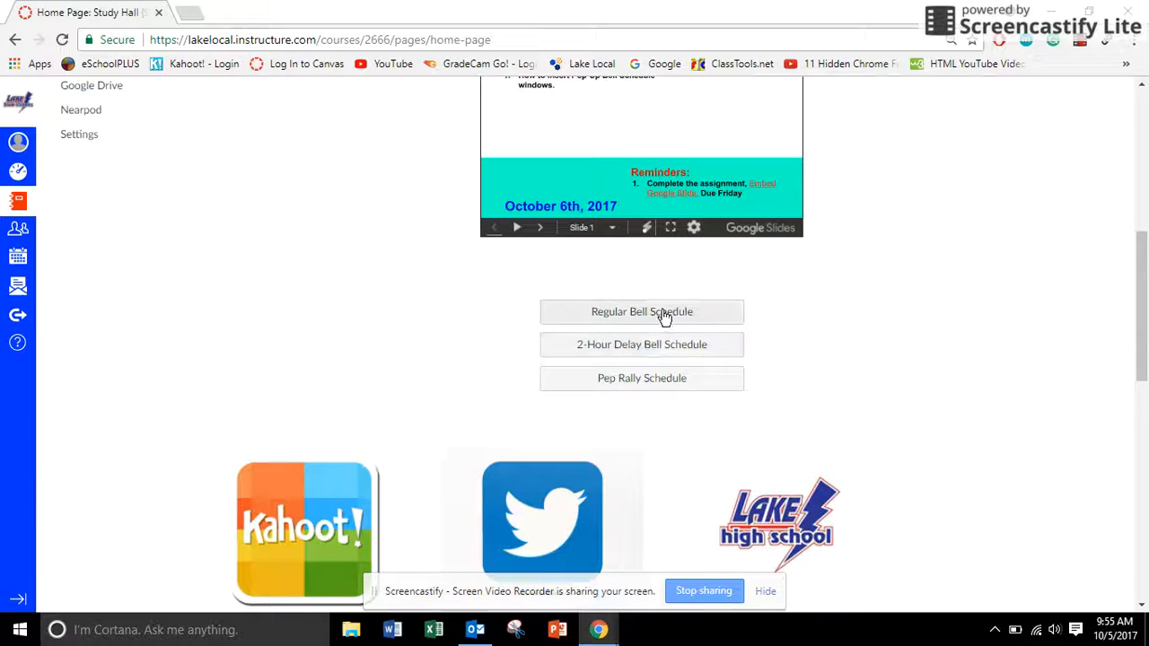
{"action": "left_click", "coordinate": [660, 319]}
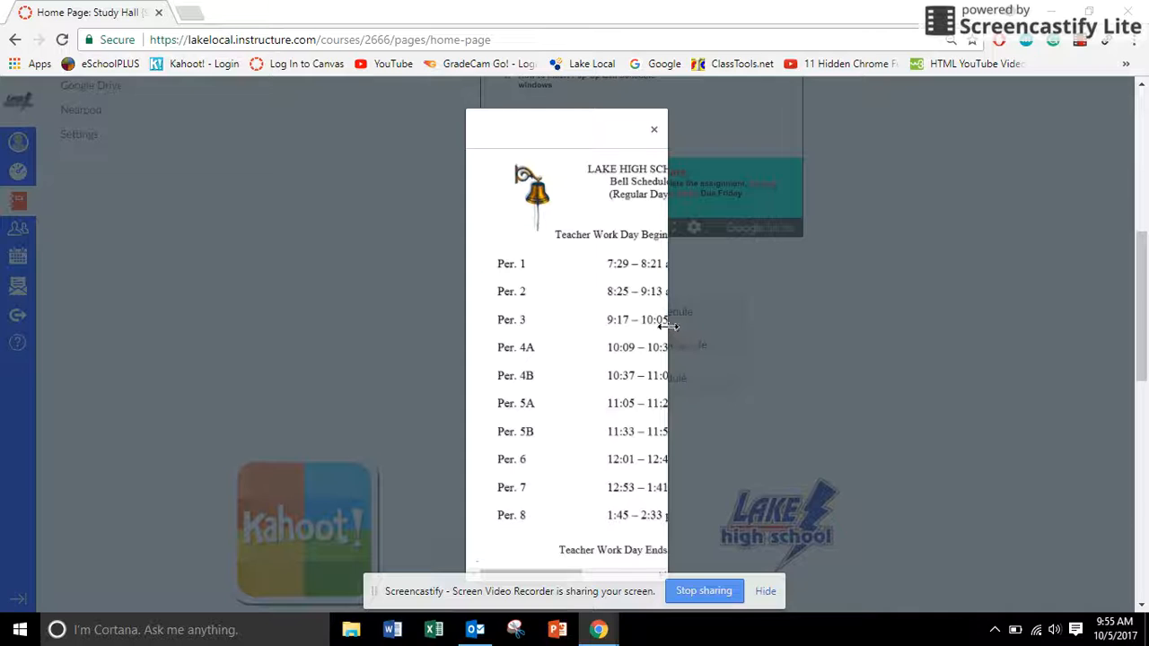
{"action": "left_click_drag", "start_coordinate": [669, 326], "coordinate": [818, 324]}
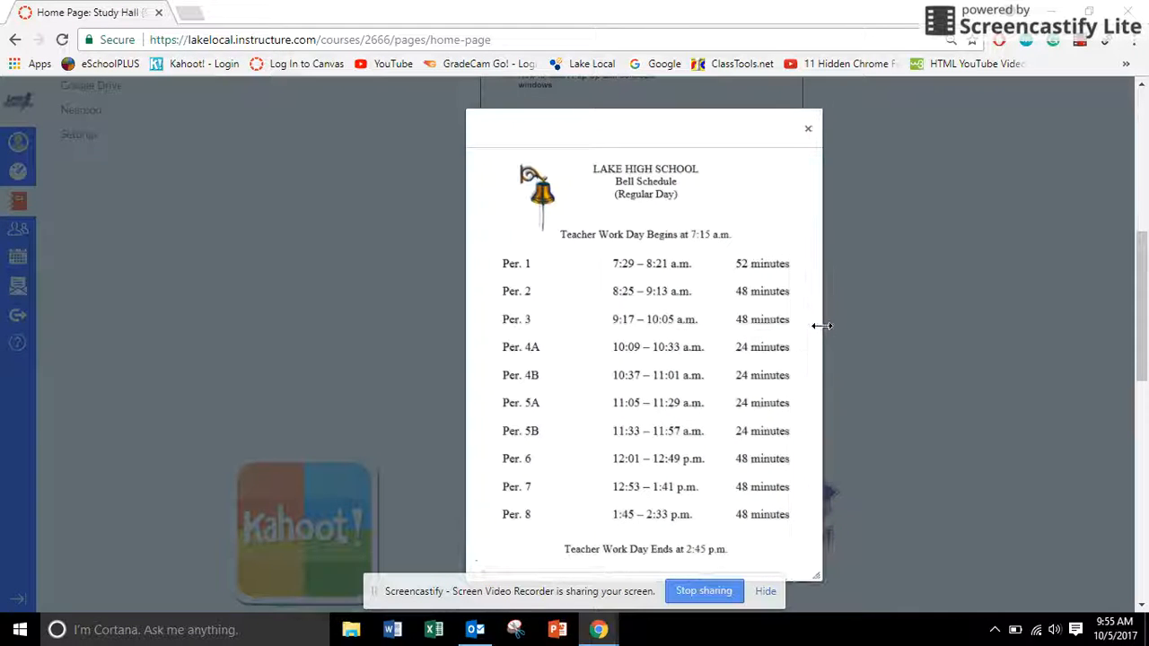
{"action": "left_click", "coordinate": [806, 134]}
Test the 2-Hour Delay Bell Schedule pop-up, widening it to show the full schedule before closing it
{"action": "left_click", "coordinate": [643, 346]}
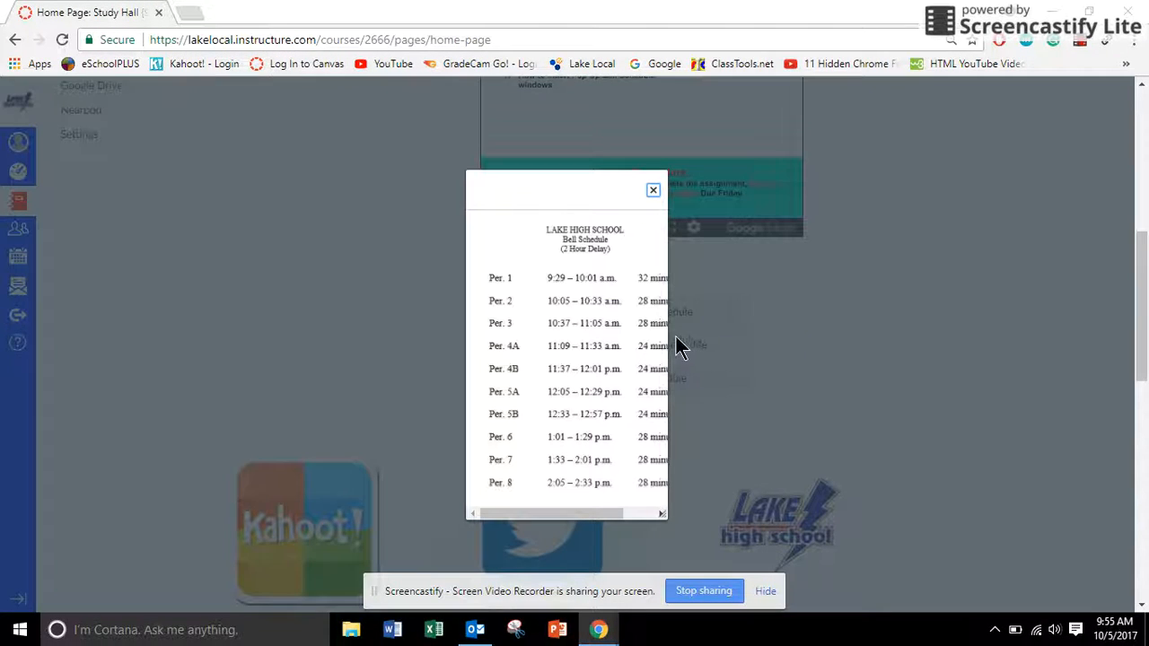
{"action": "left_click_drag", "start_coordinate": [667, 334], "coordinate": [798, 330]}
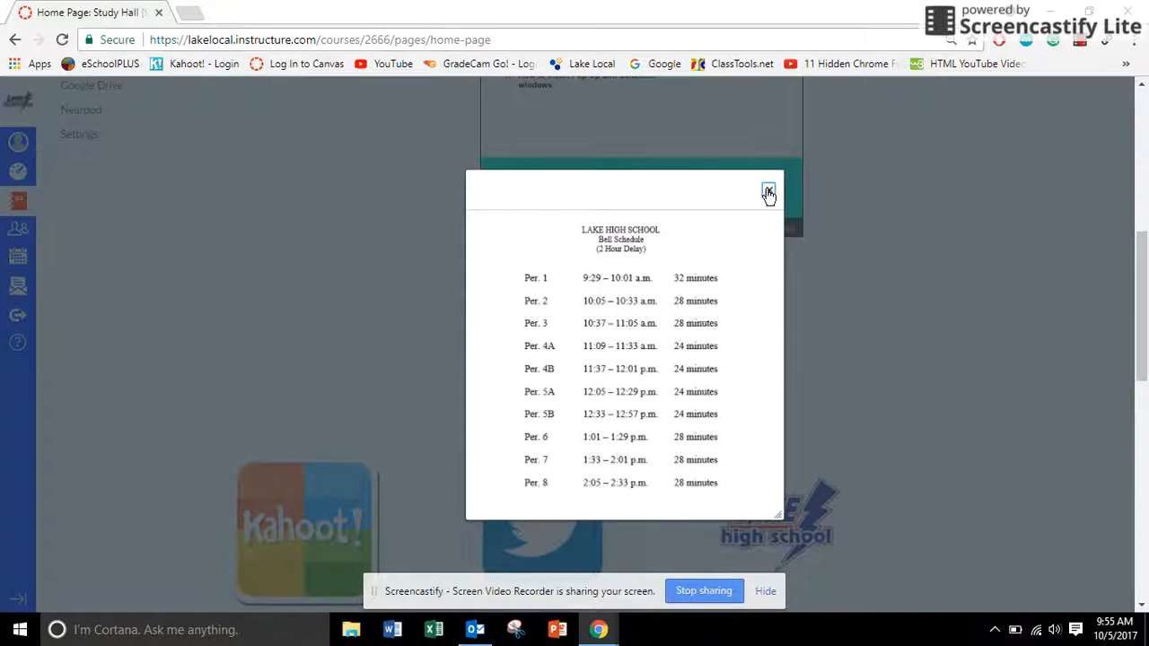
{"action": "left_click", "coordinate": [765, 194]}
Test the Pep Rally Schedule pop-up, widening it to show every column before closing it
{"action": "left_click", "coordinate": [628, 380]}
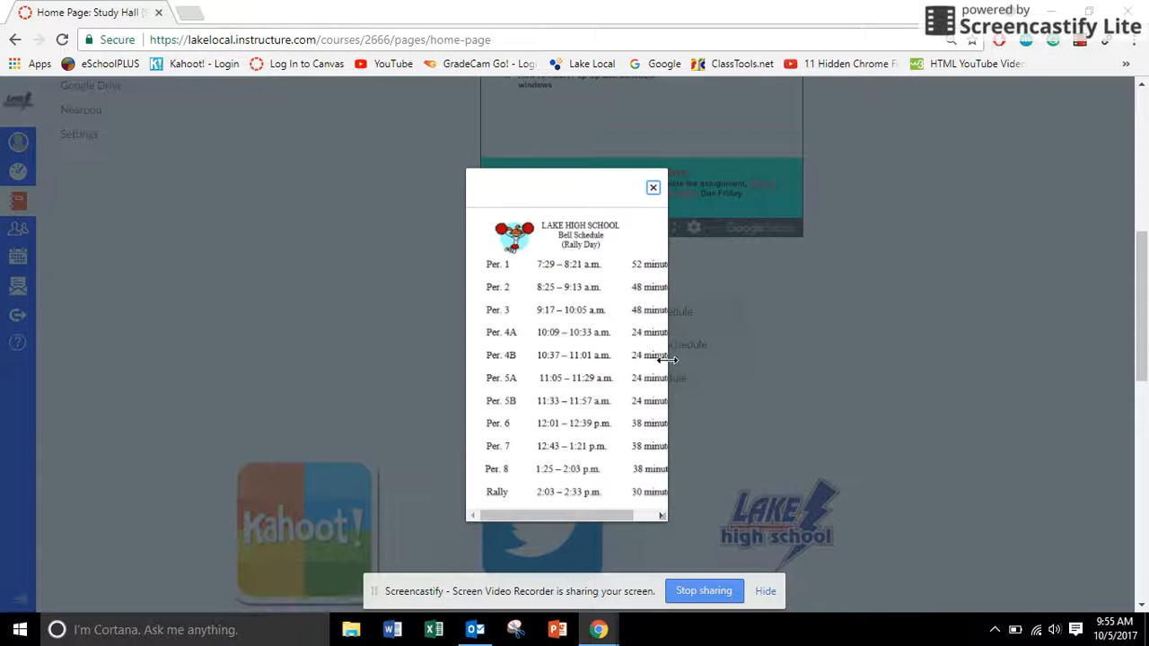
{"action": "left_click_drag", "start_coordinate": [672, 377], "coordinate": [728, 365]}
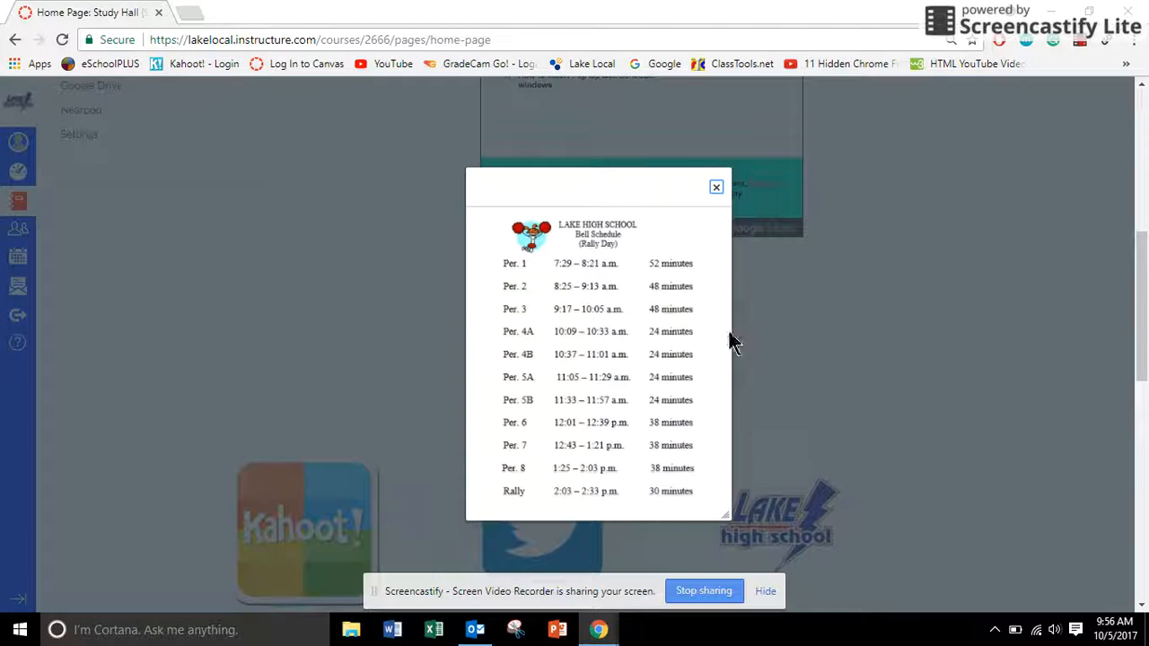
{"action": "left_click", "coordinate": [715, 189]}
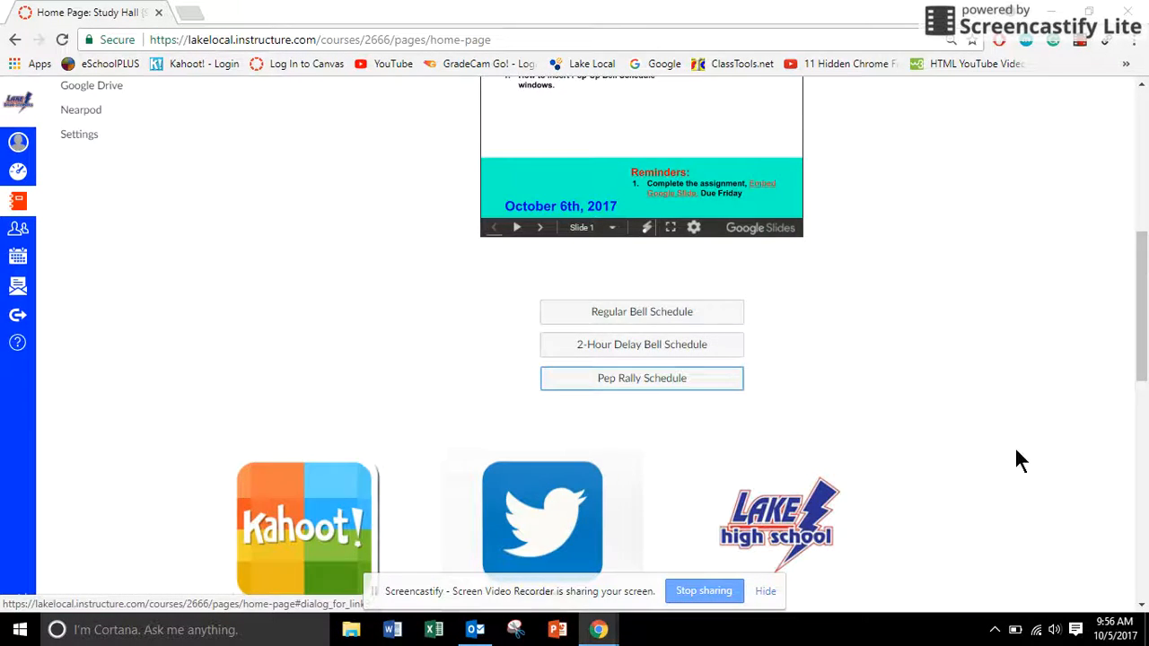
Look over the whole saved home page and the placement of the three bell schedule buttons
{"action": "scroll", "coordinate": [1016, 450], "scroll_direction": "up", "scroll_amount": 7}
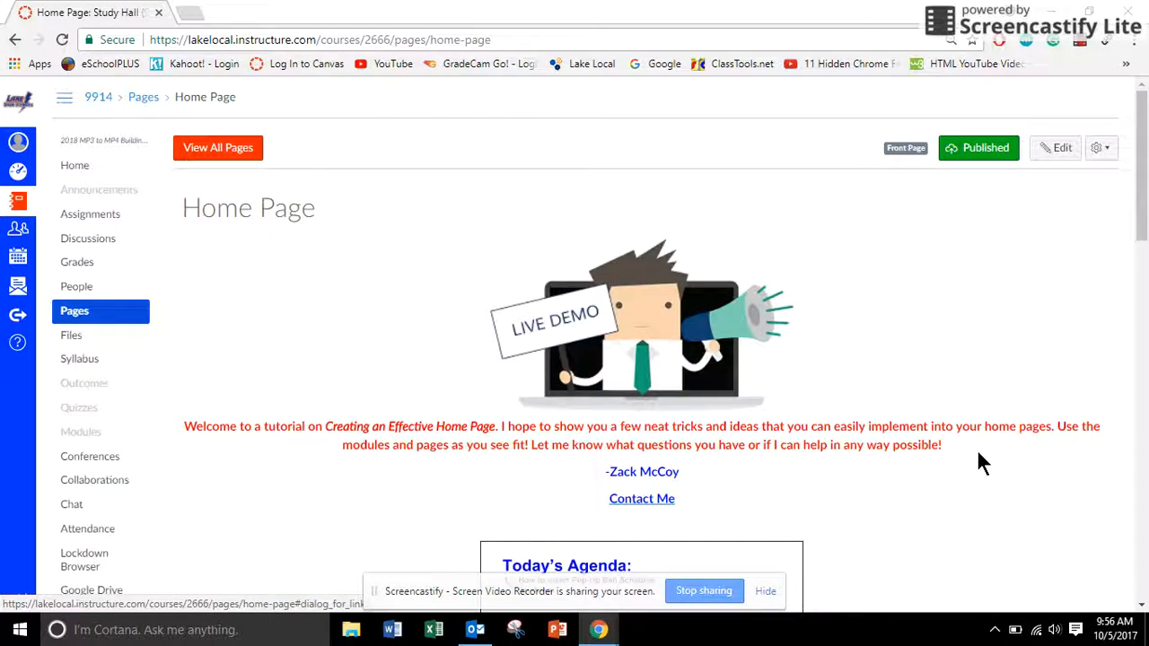
{"action": "scroll", "coordinate": [978, 453], "scroll_direction": "down", "scroll_amount": 7}
{"action": "scroll", "coordinate": [966, 467], "scroll_direction": "down", "scroll_amount": 3}
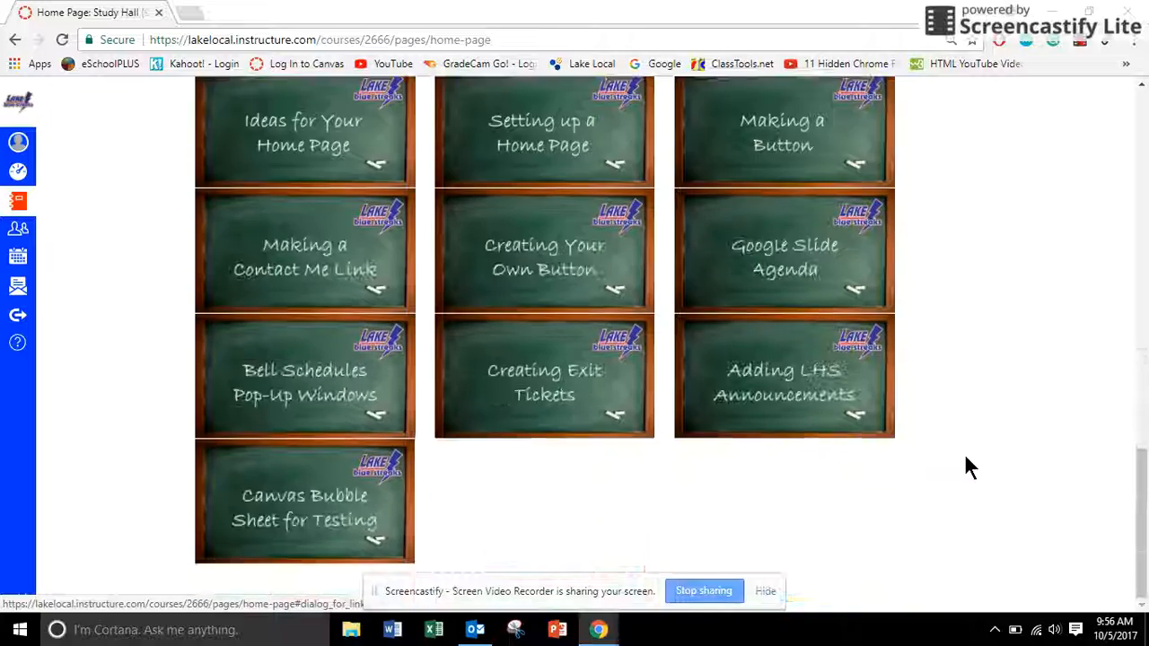
{"action": "scroll", "coordinate": [964, 467], "scroll_direction": "up", "scroll_amount": 10}
{"action": "scroll", "coordinate": [949, 459], "scroll_direction": "up", "scroll_amount": 3}
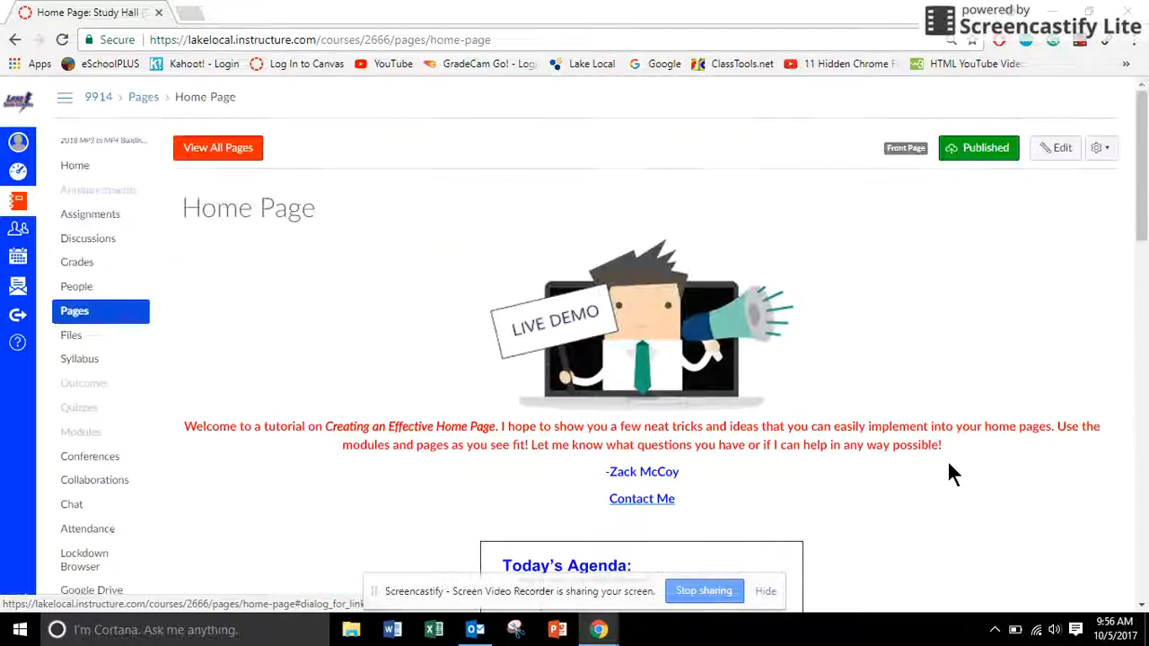
{"action": "scroll", "coordinate": [945, 462], "scroll_direction": "down", "scroll_amount": 5}
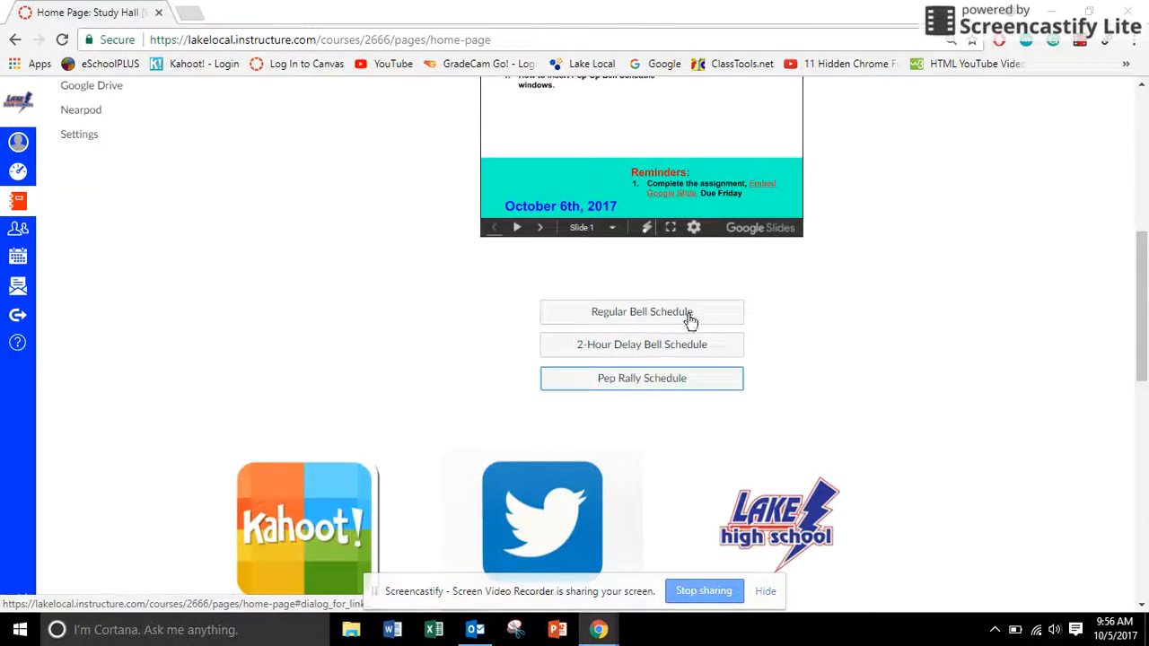
{"action": "scroll", "coordinate": [888, 359], "scroll_direction": "up", "scroll_amount": 3}
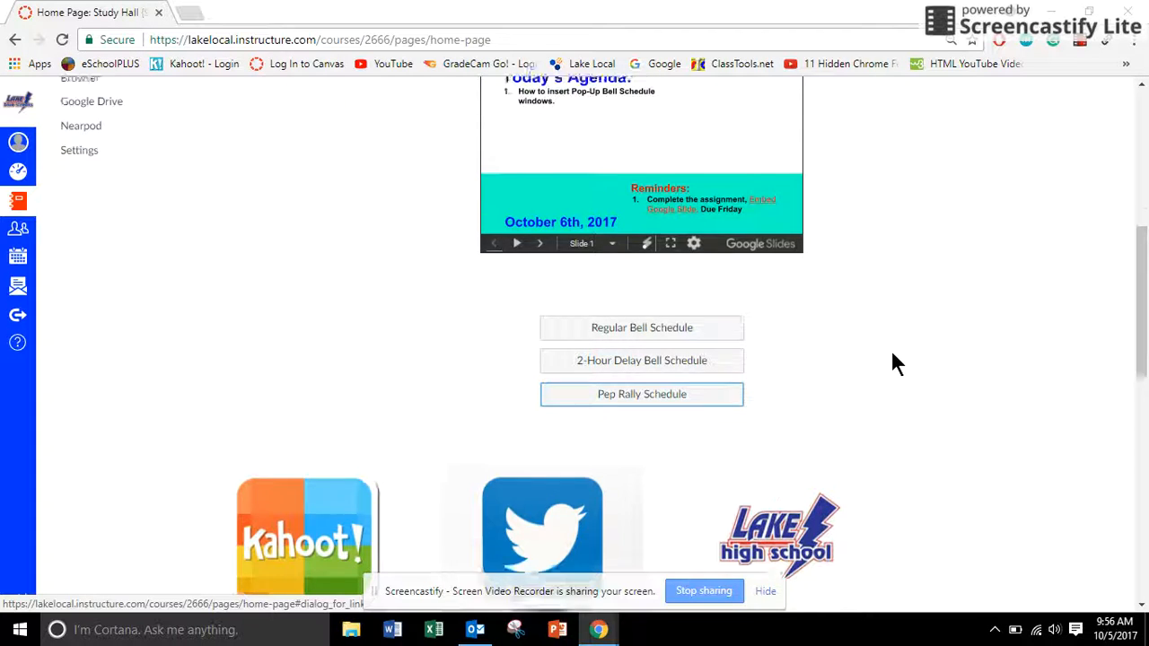
Reopen the Home Page for editing, review the embedded bell schedule images and button labels, and save the page
{"action": "scroll", "coordinate": [888, 363], "scroll_direction": "up", "scroll_amount": 3}
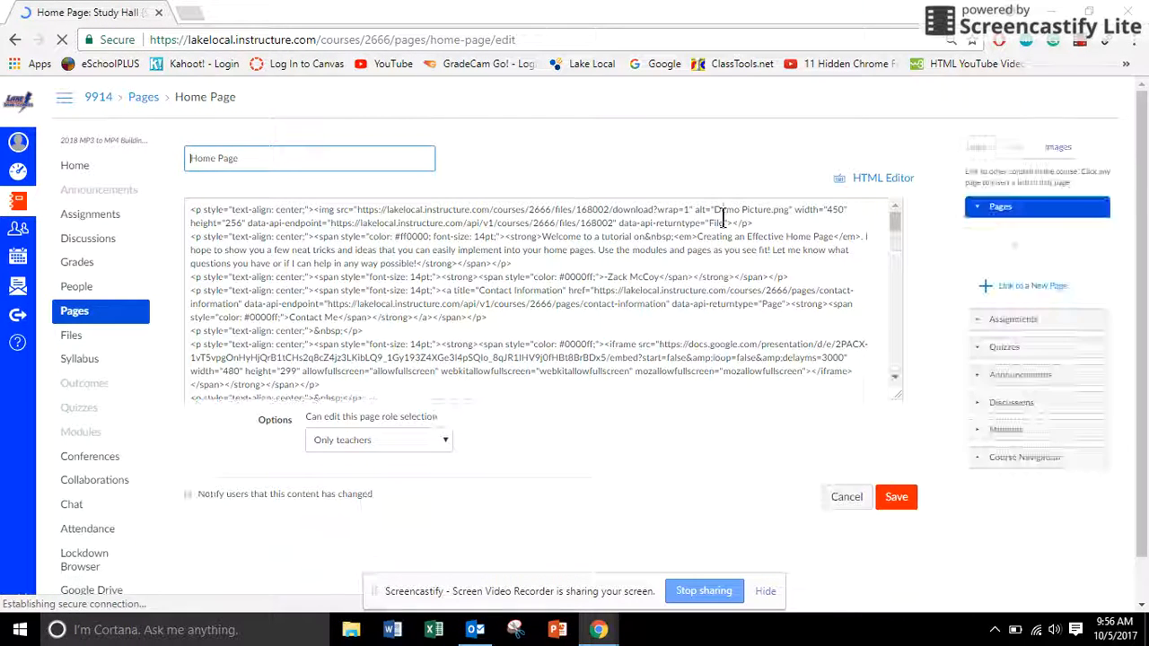
{"action": "scroll", "coordinate": [718, 318], "scroll_direction": "down", "scroll_amount": 10}
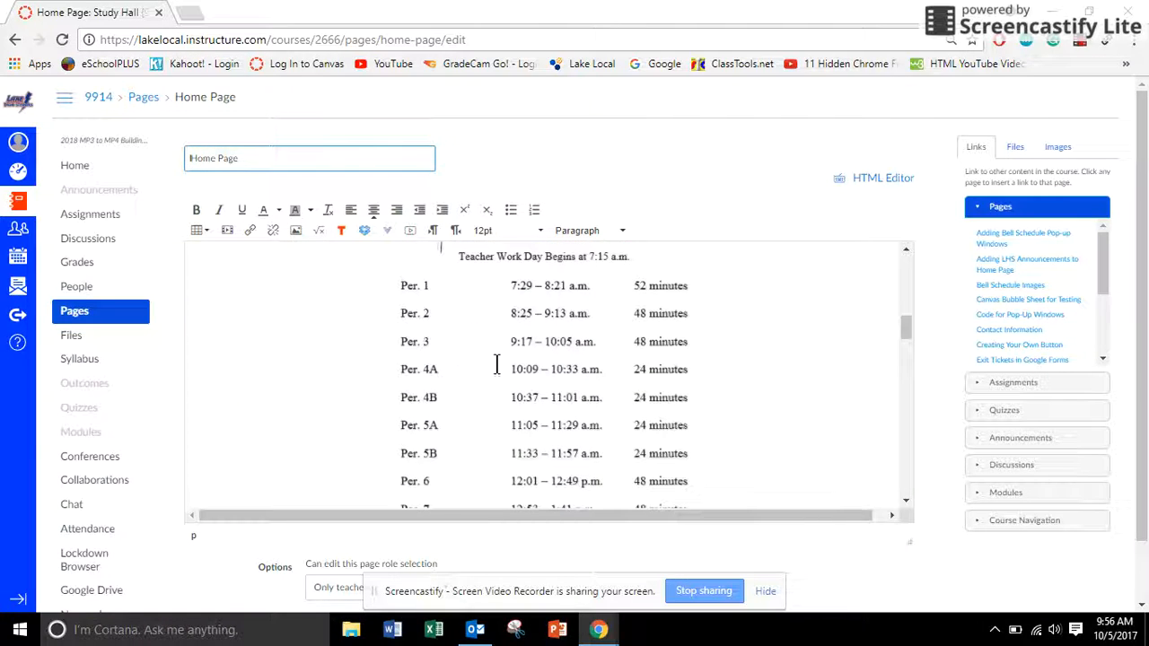
{"action": "scroll", "coordinate": [496, 363], "scroll_direction": "down", "scroll_amount": 3}
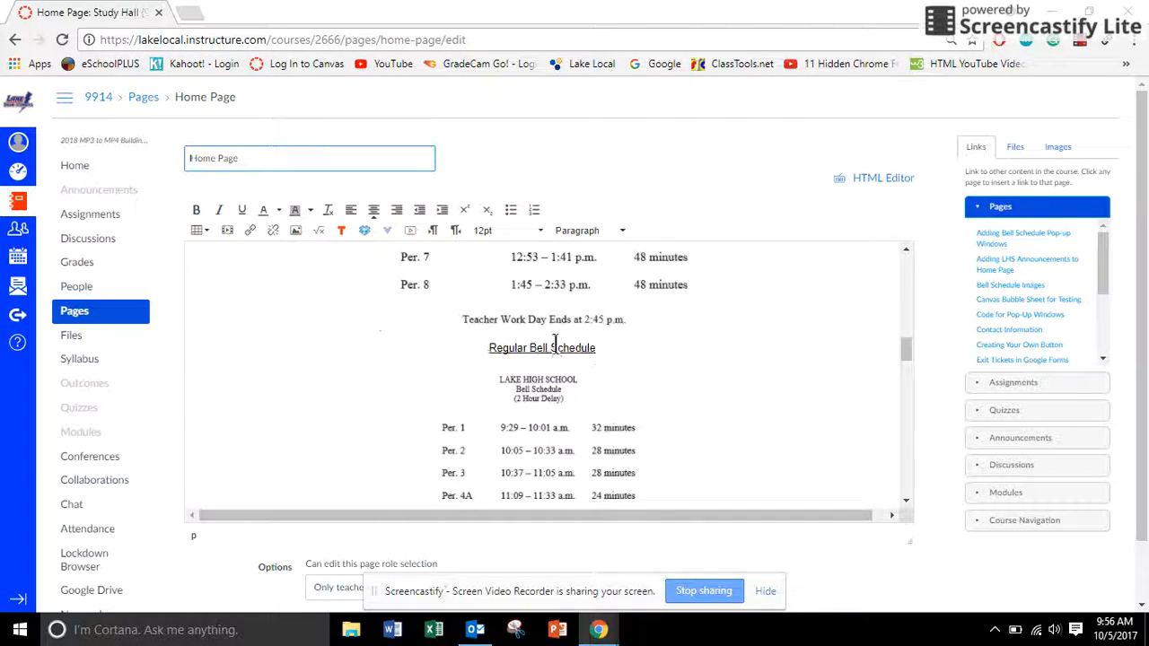
{"action": "scroll", "coordinate": [717, 366], "scroll_direction": "up", "scroll_amount": 2}
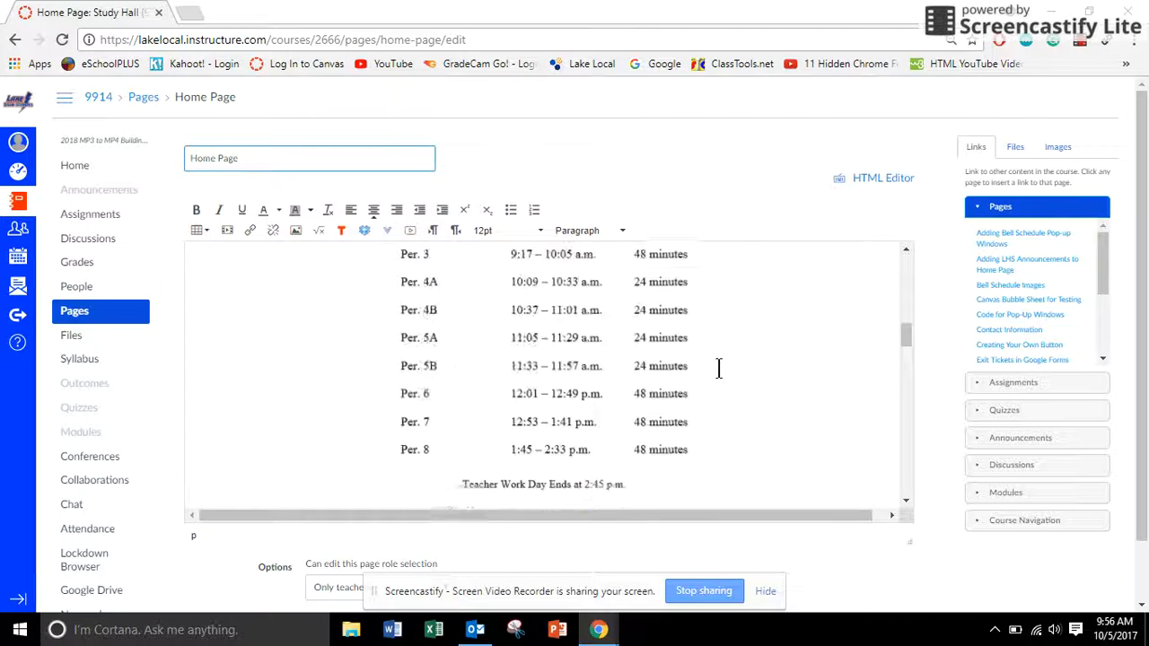
{"action": "scroll", "coordinate": [738, 386], "scroll_direction": "down", "scroll_amount": 5}
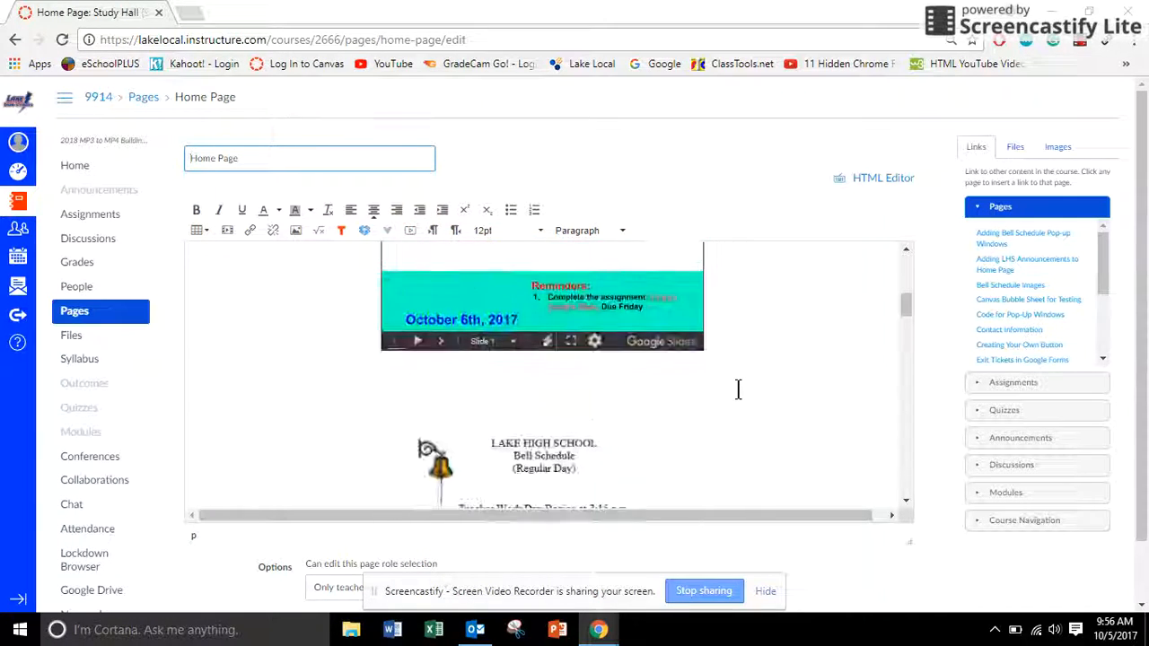
{"action": "scroll", "coordinate": [737, 383], "scroll_direction": "down", "scroll_amount": 5}
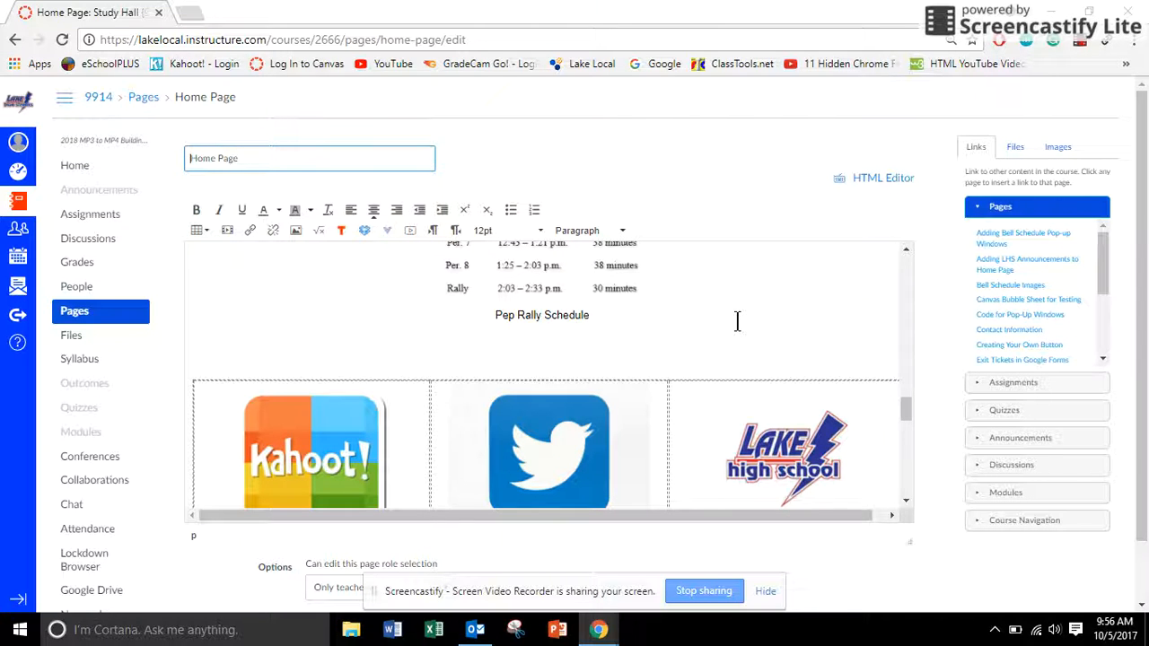
{"action": "scroll", "coordinate": [737, 324], "scroll_direction": "down", "scroll_amount": 15}
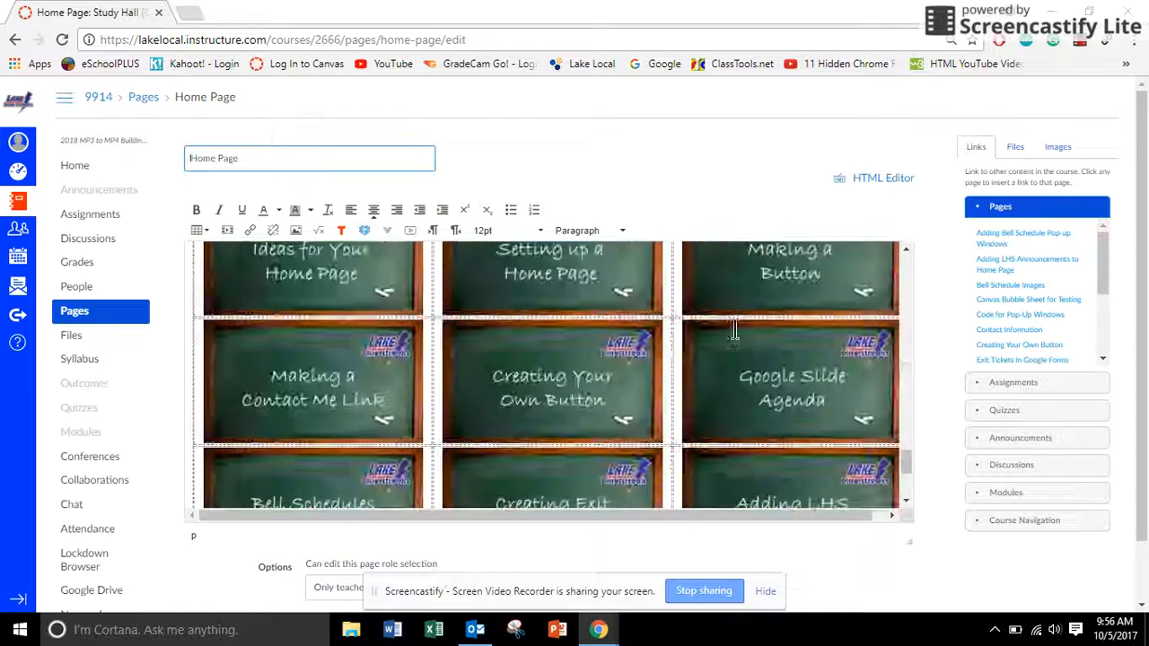
{"action": "left_click", "coordinate": [895, 575]}
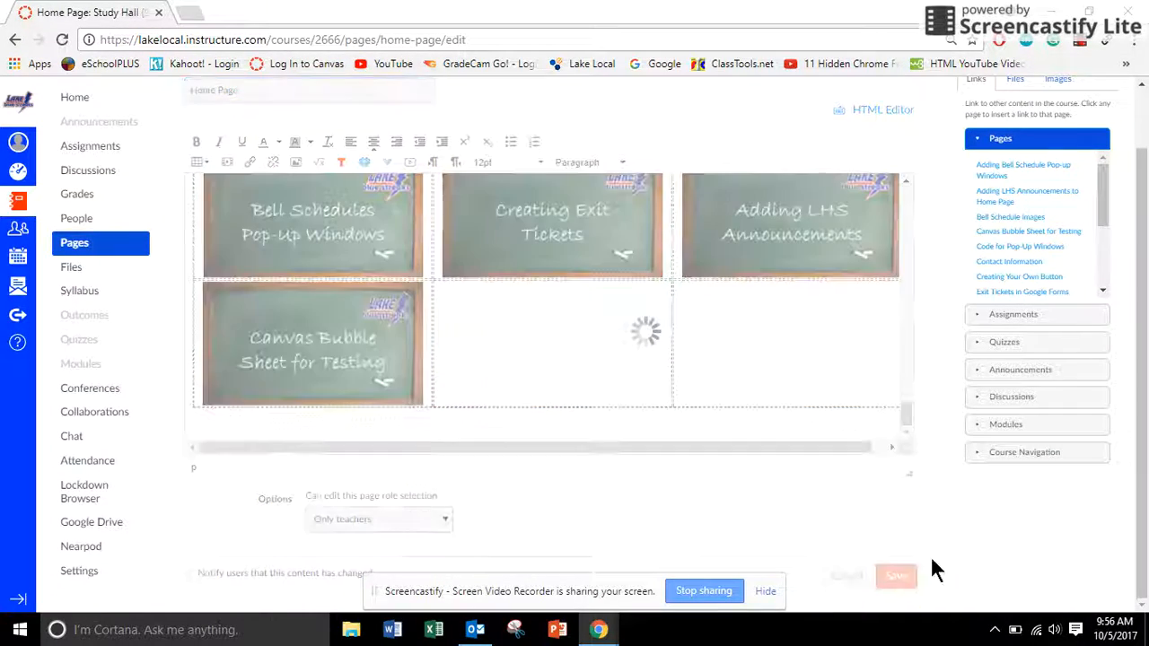